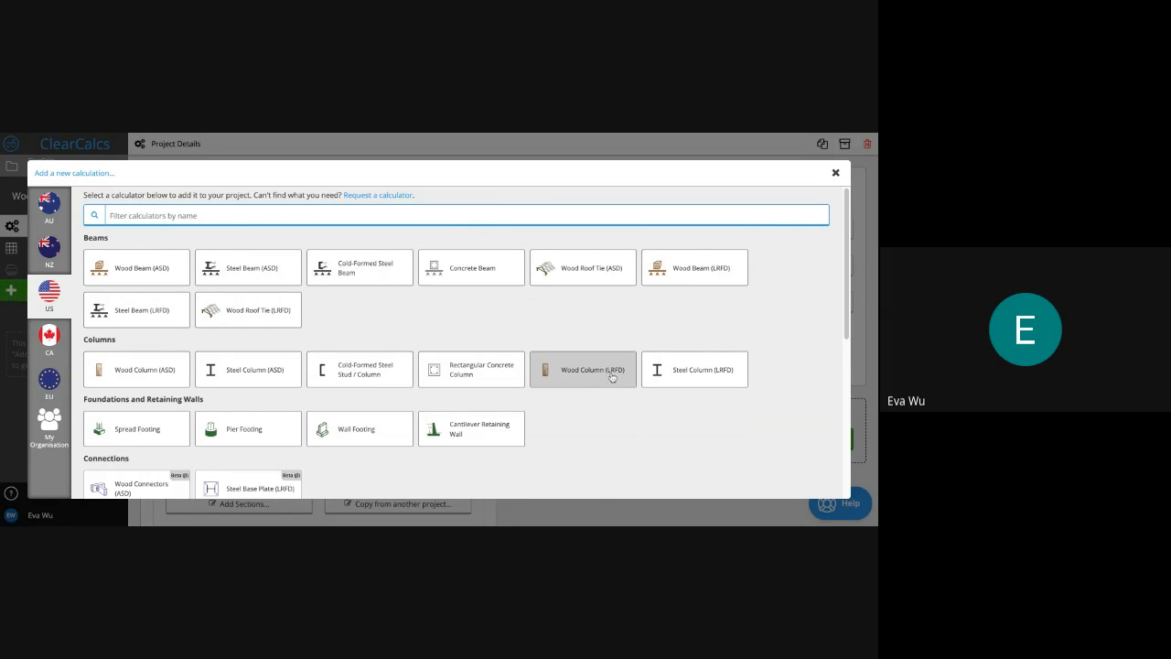
Add a Generic Concentrically-Loaded Column calculation from the US Wood Column (ASD) list
left_click(160, 370)
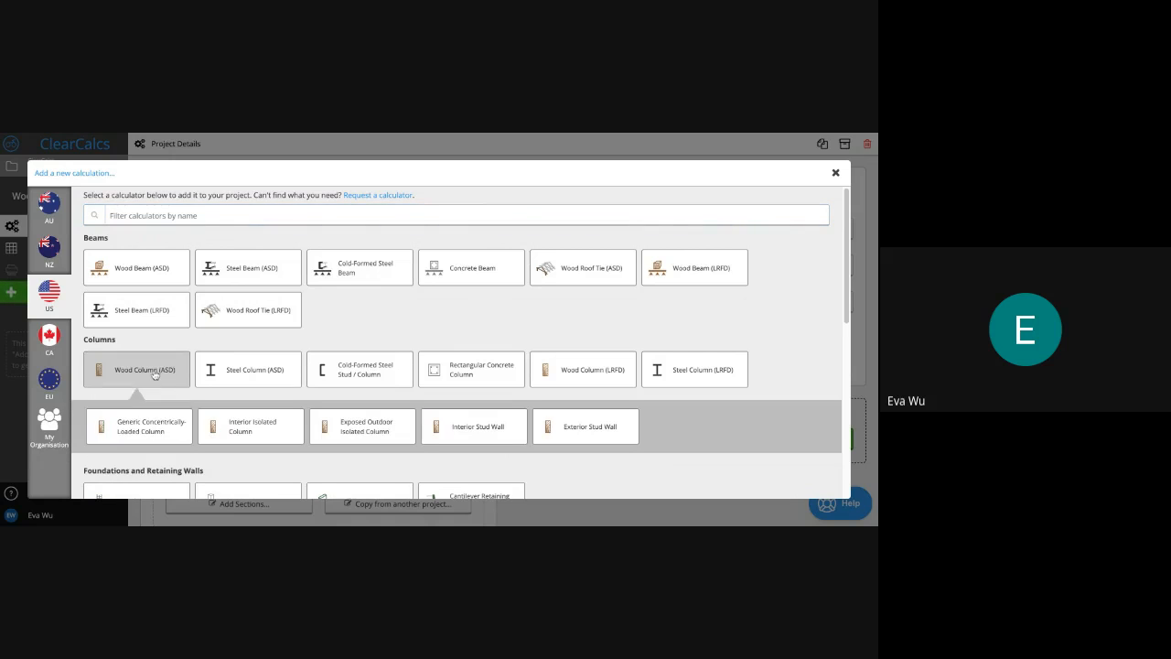
left_click(160, 436)
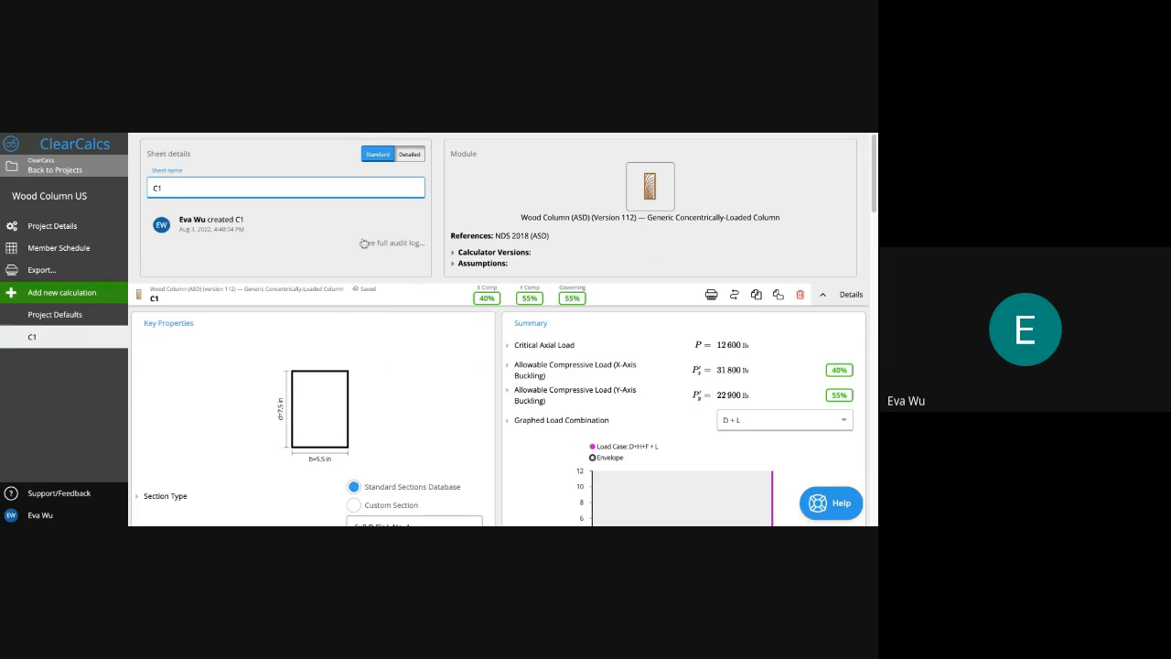
Review the module assumptions, then collapse C1's sheet details and module information
left_click(490, 264)
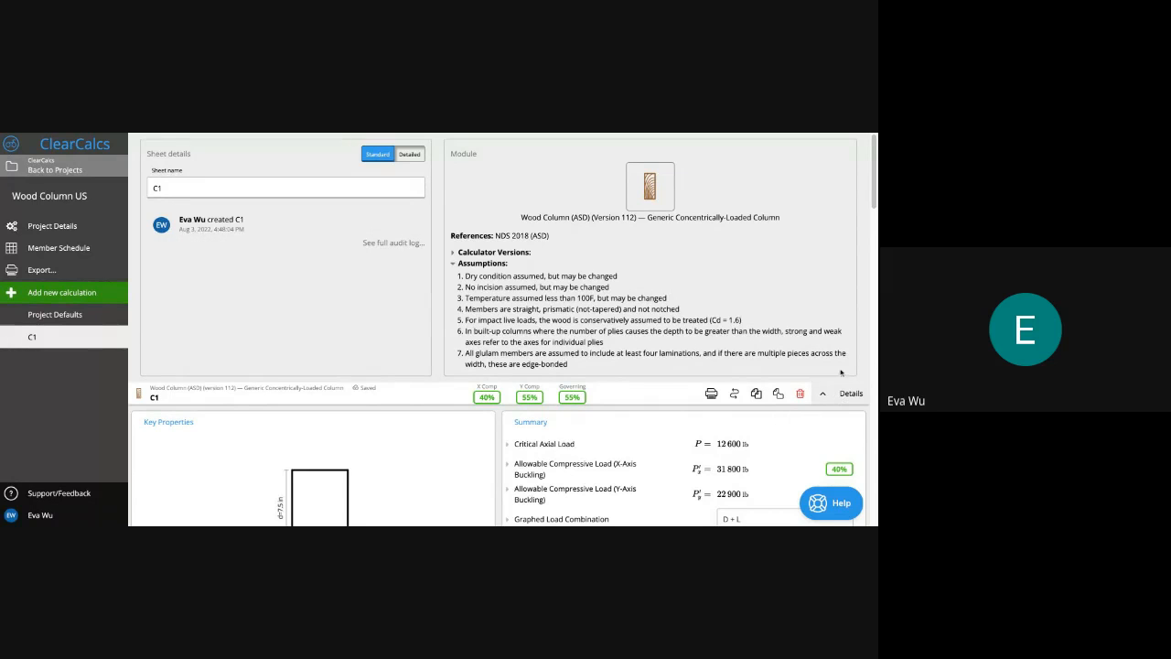
left_click(820, 393)
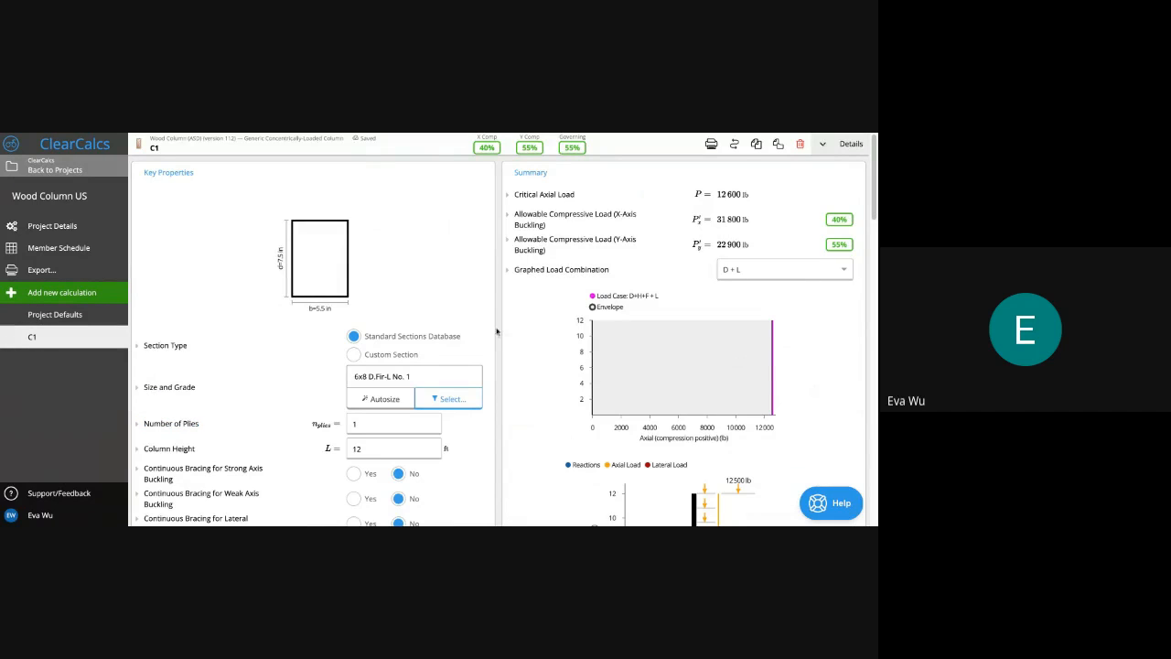
Set the third support's position to 6 ft, replacing an initial L/6 entry
scroll(497, 332, "down", 2)
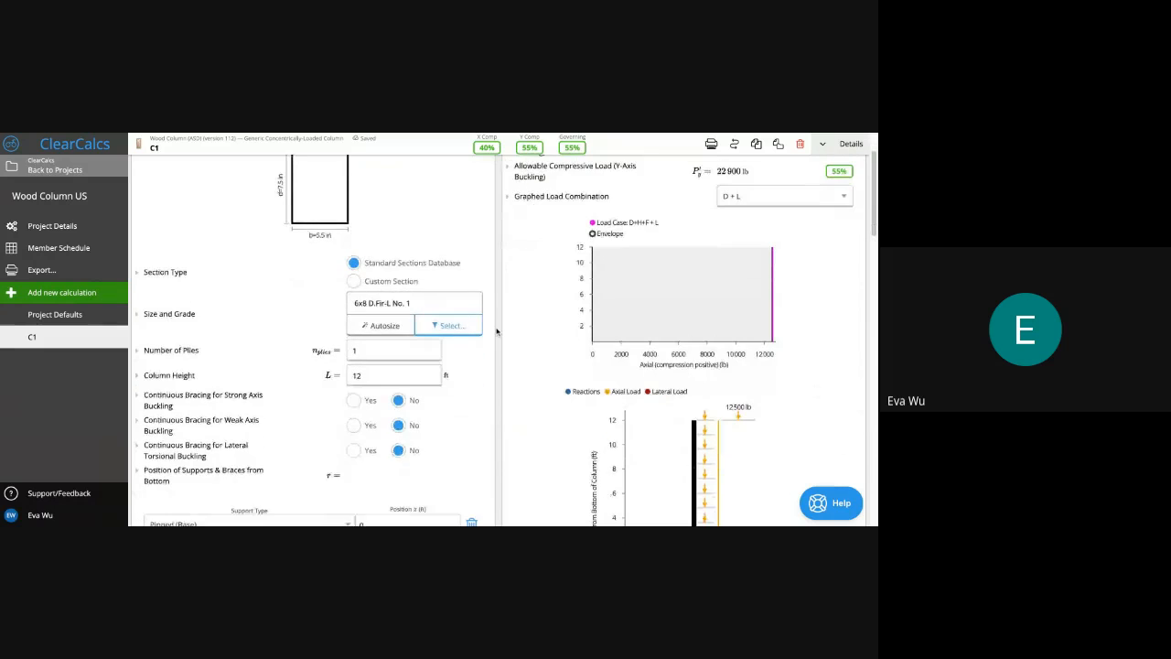
scroll(473, 364, "down", 2)
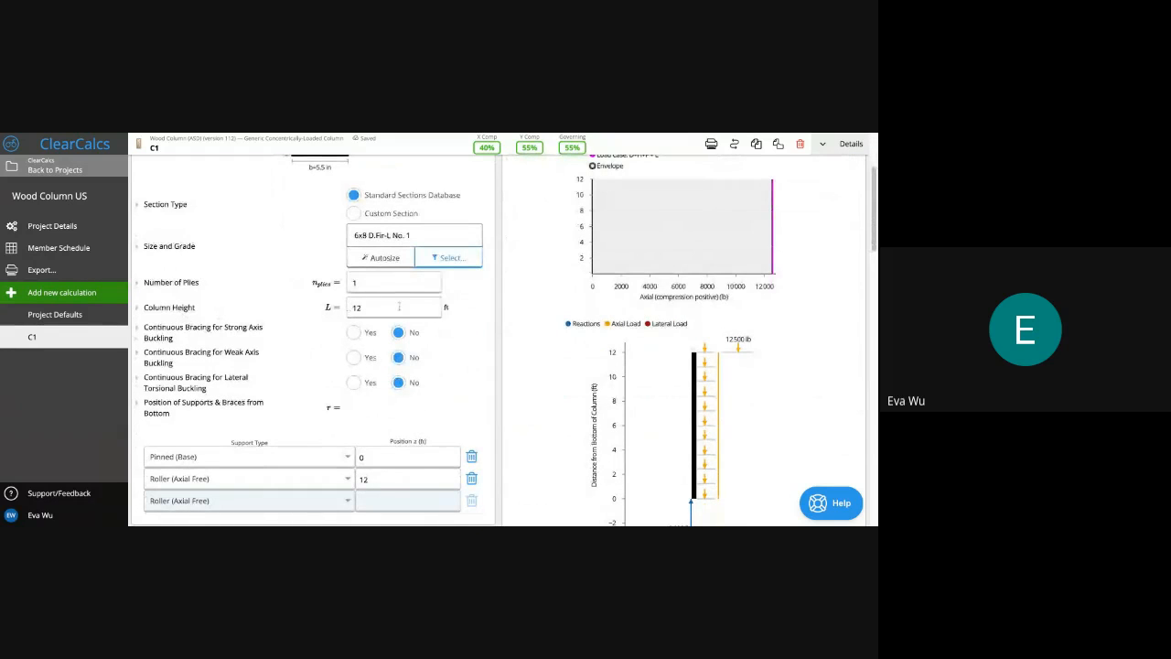
scroll(484, 374, "down", 1)
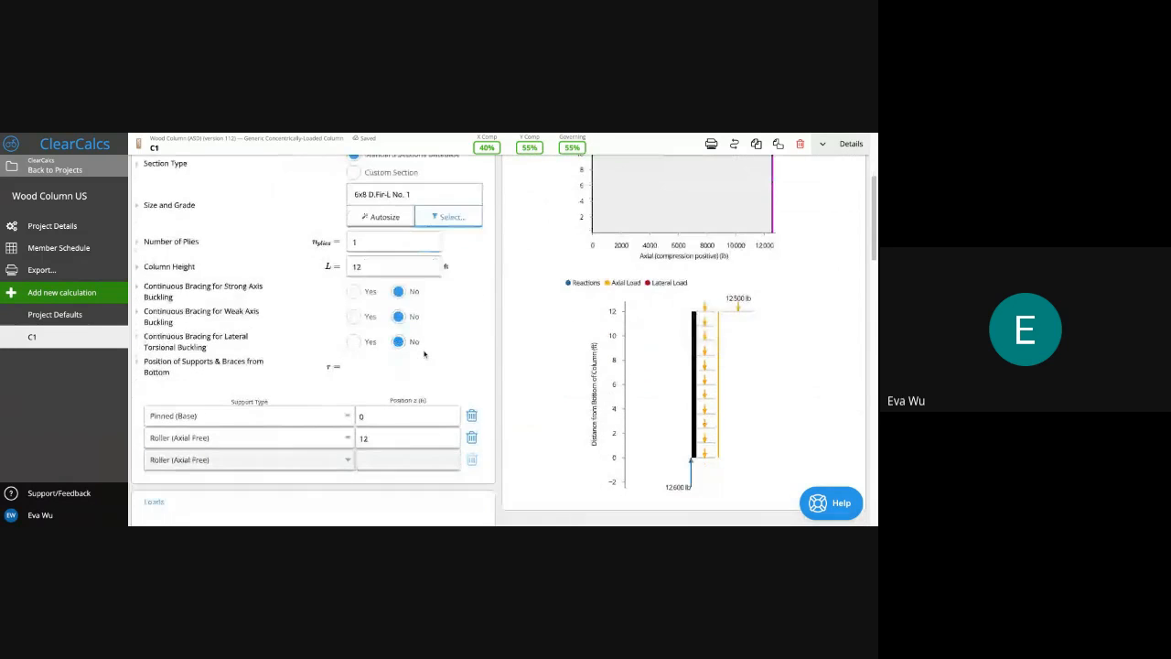
left_click(380, 459)
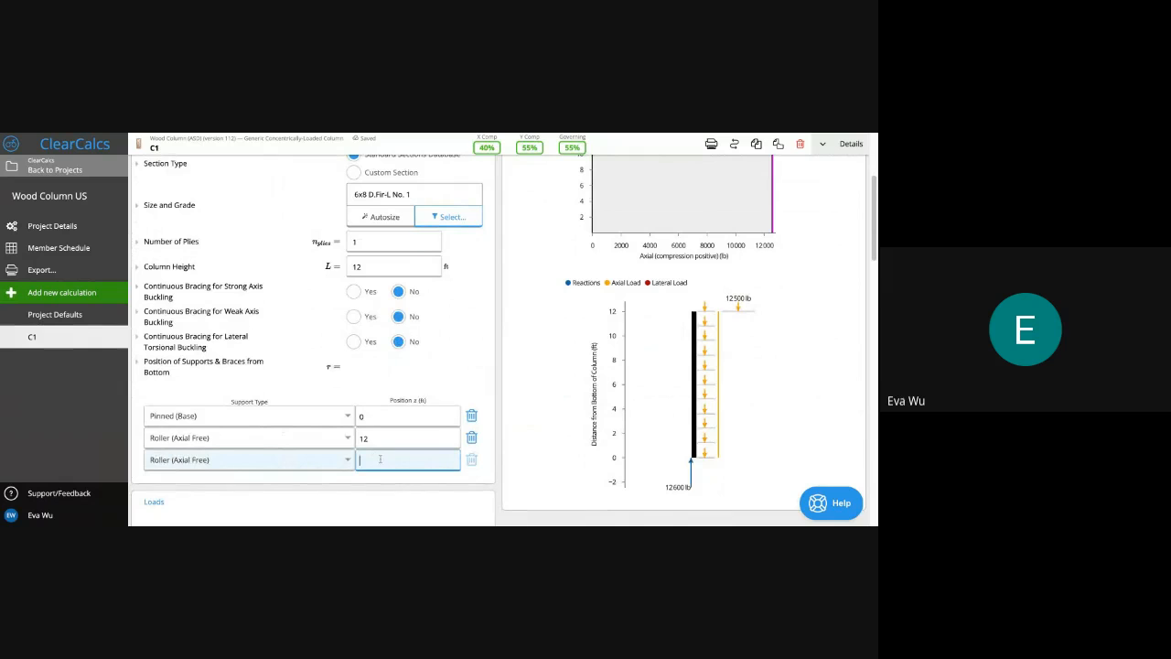
type("L")
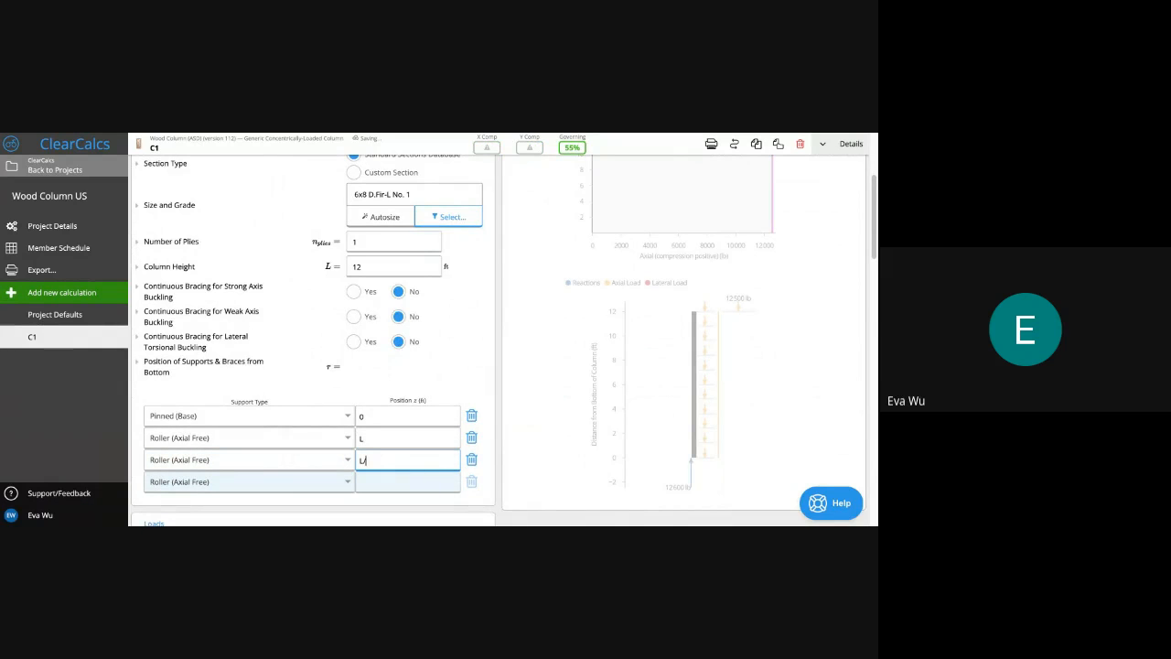
type("/6")
left_click(485, 352)
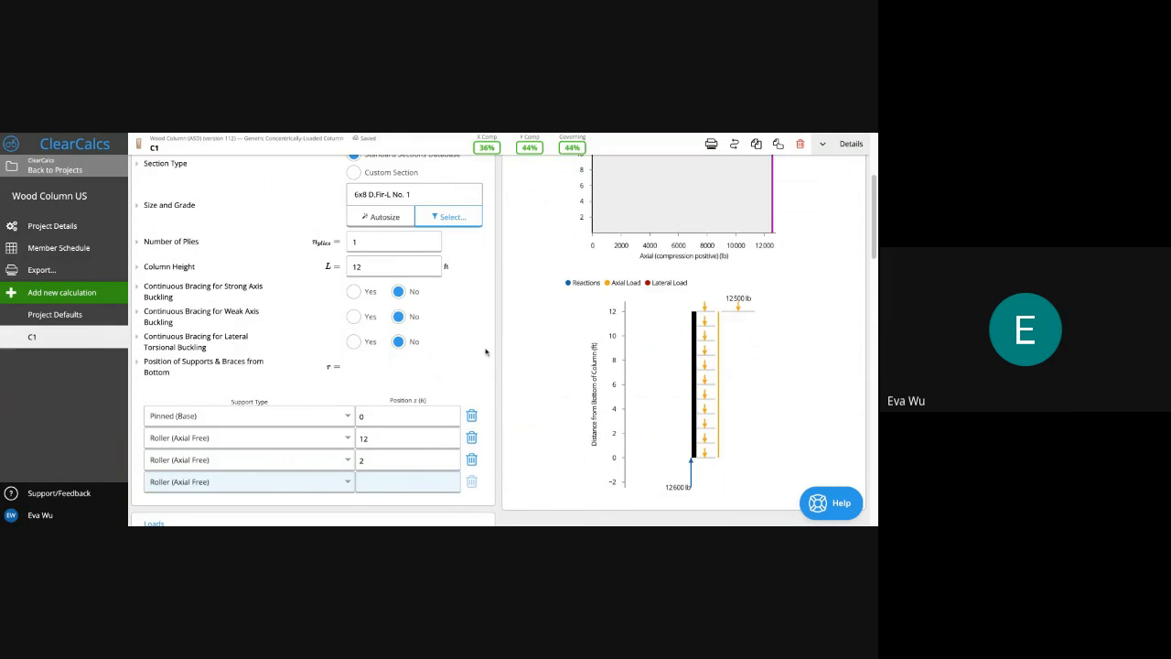
scroll(485, 353, "down", 1)
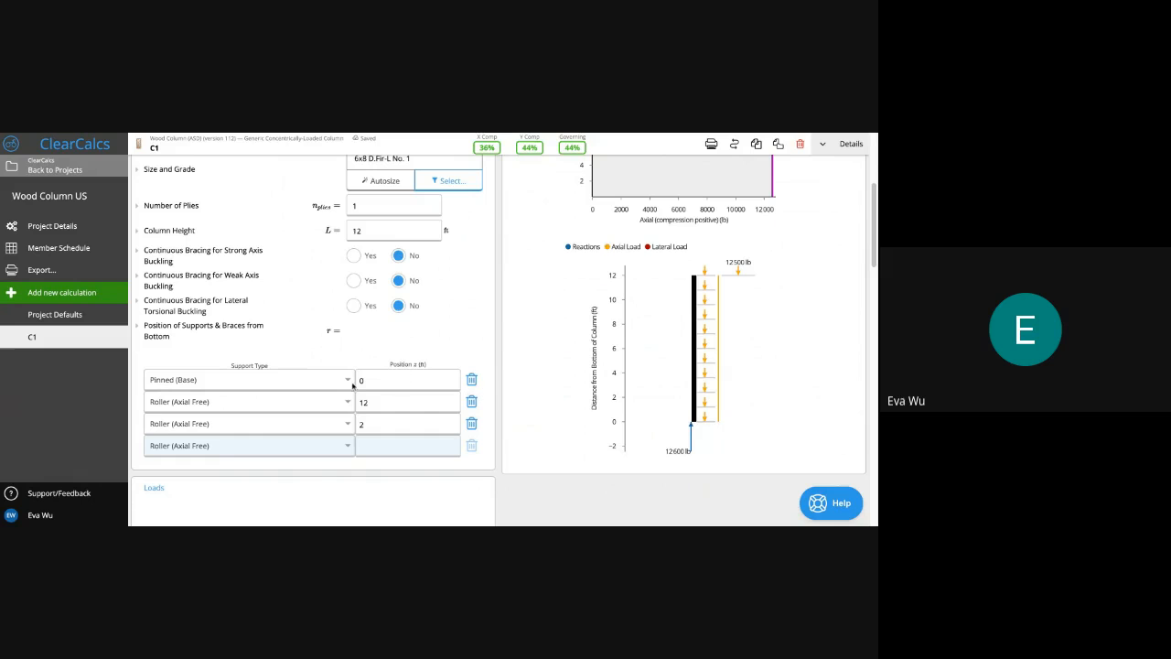
left_click(390, 426)
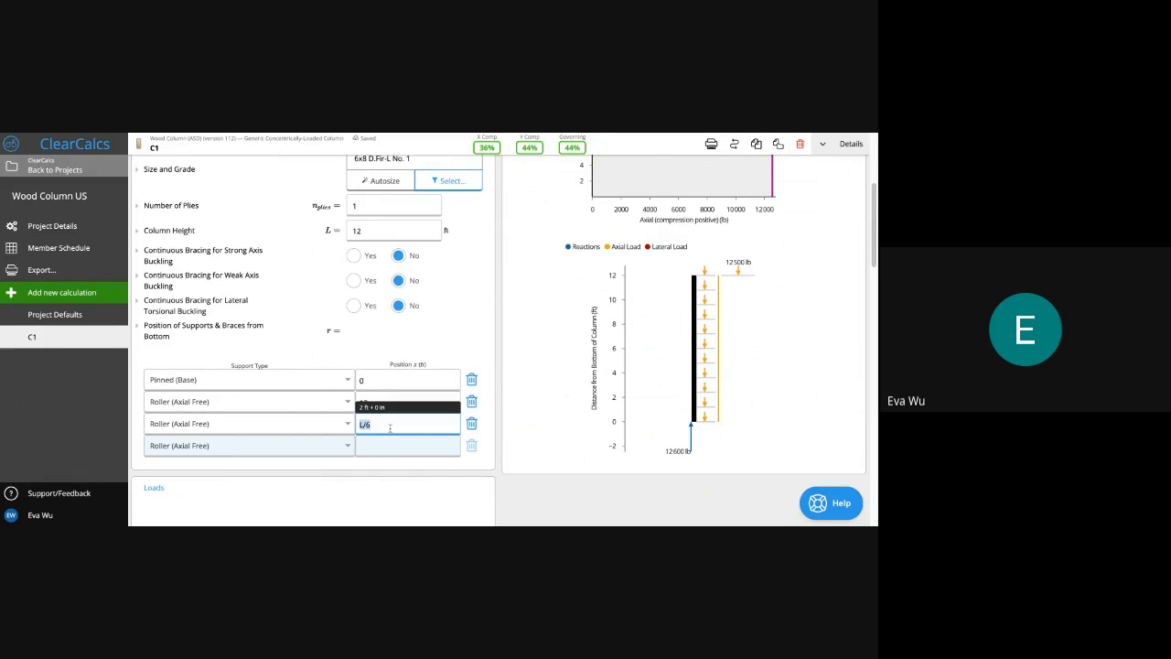
type("6")
key("Tab")
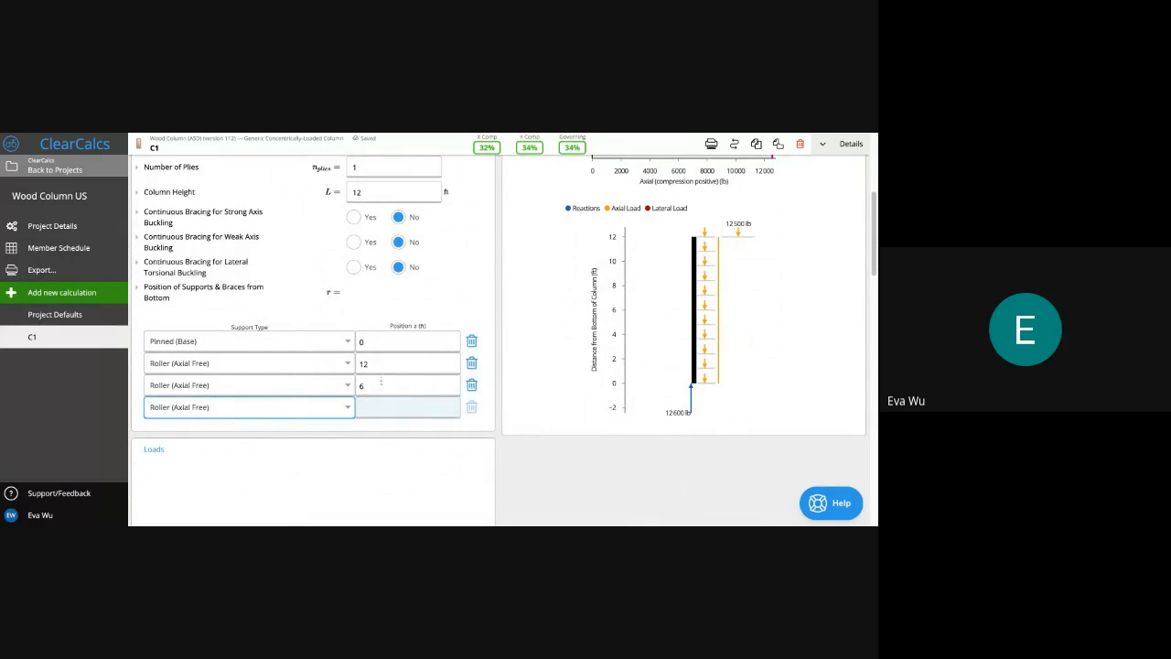
scroll(384, 368, "down", 3)
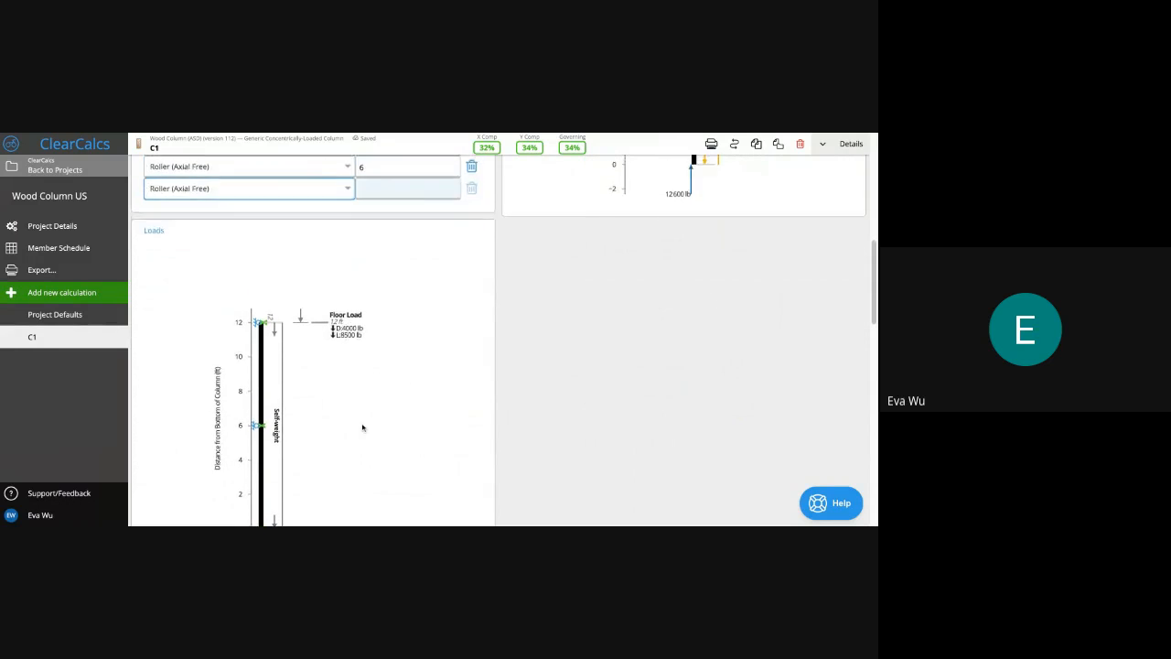
scroll(362, 427, "down", 3)
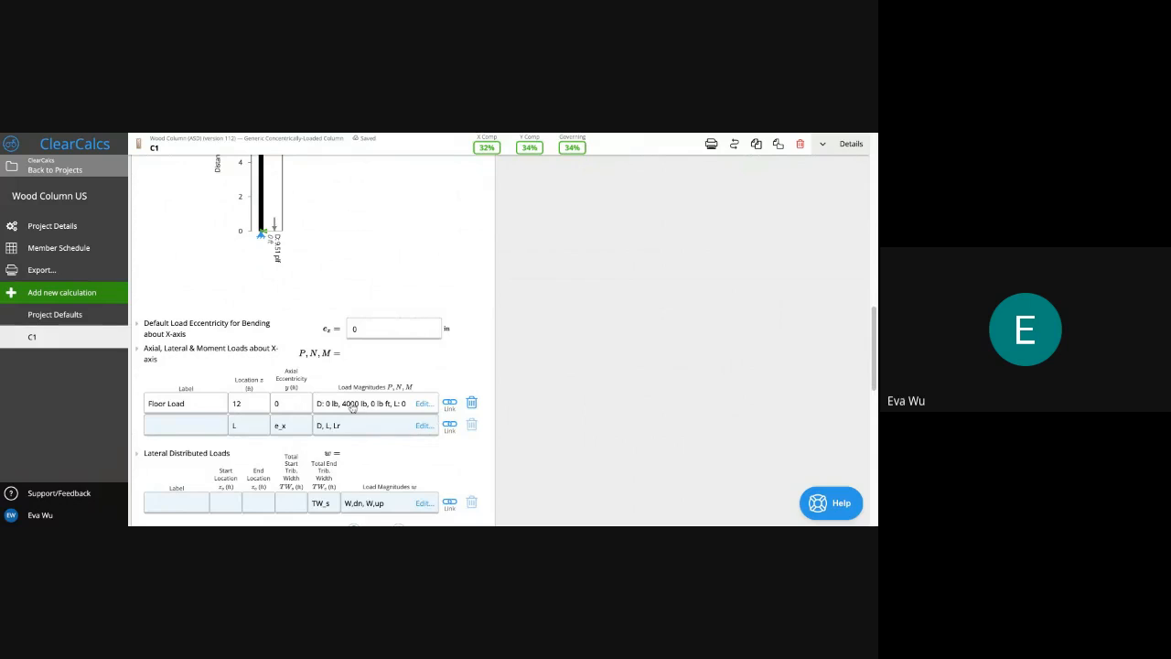
left_click(352, 408)
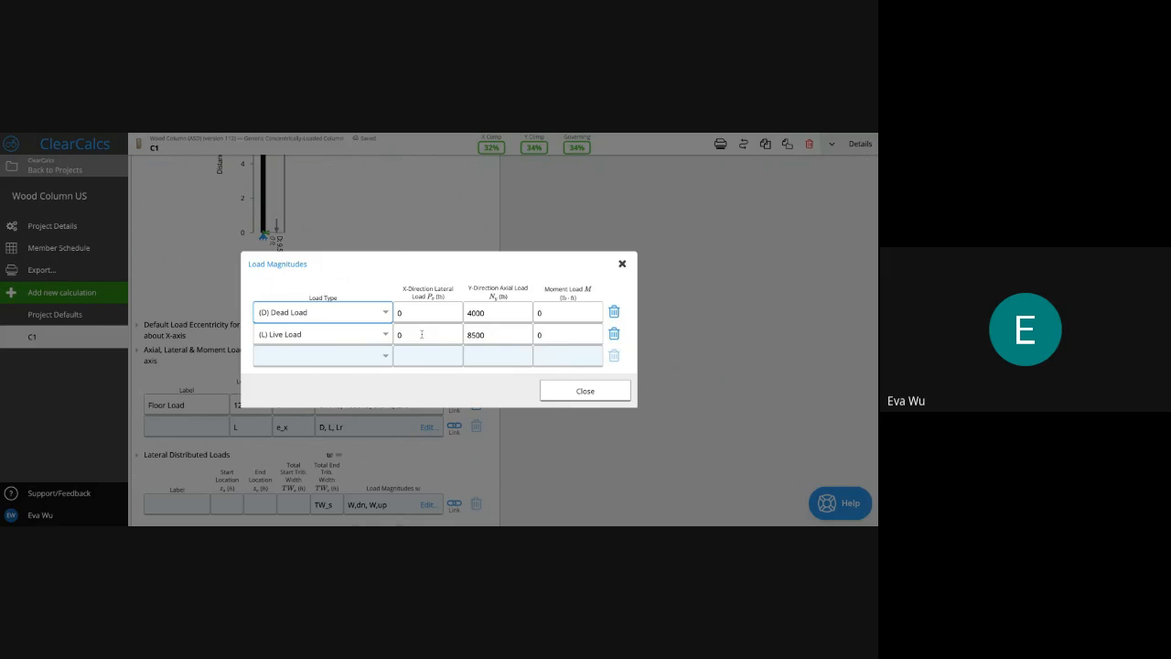
Set the default load eccentricity to 1 in
left_click(569, 394)
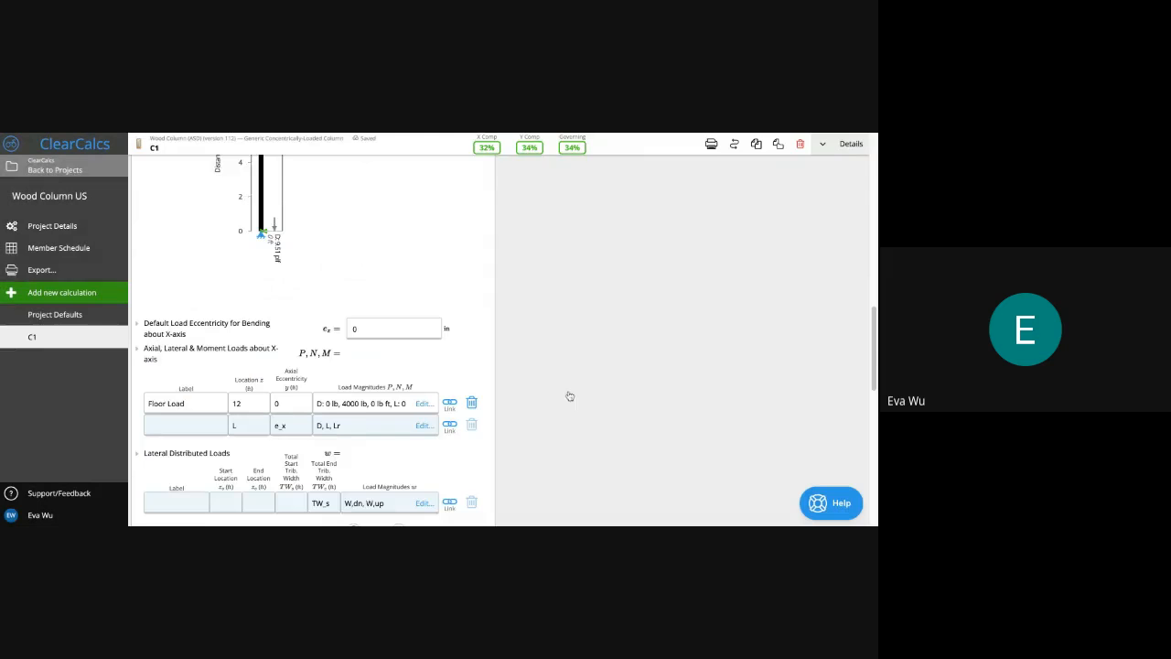
scroll(309, 312, "up", 2)
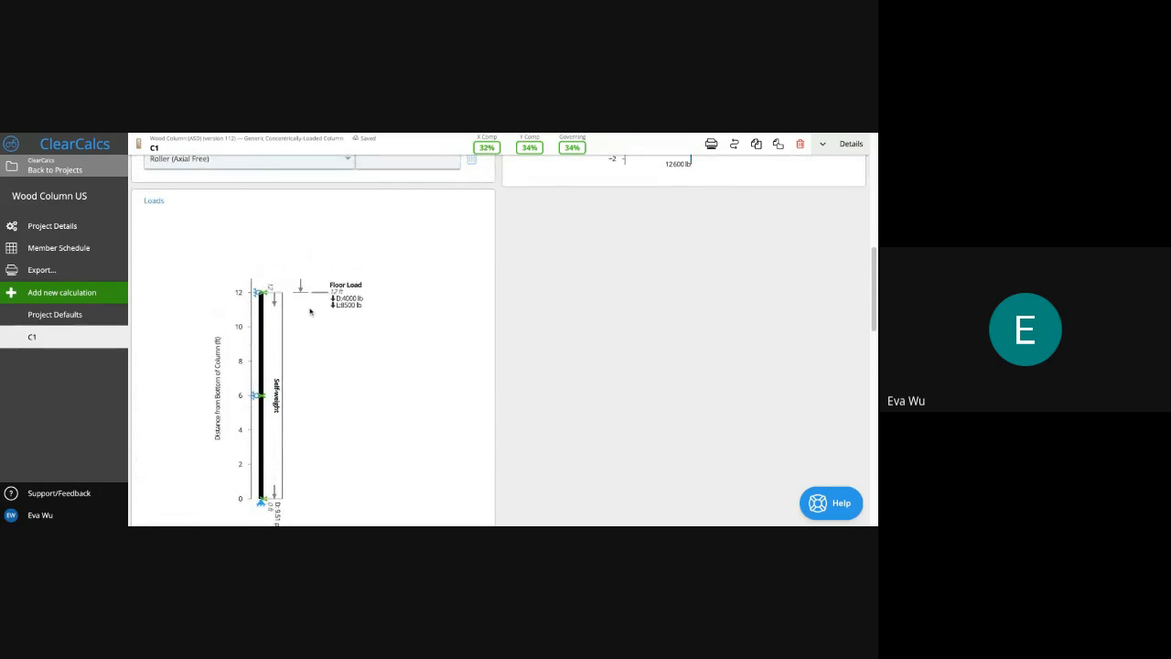
scroll(242, 374, "down", 4)
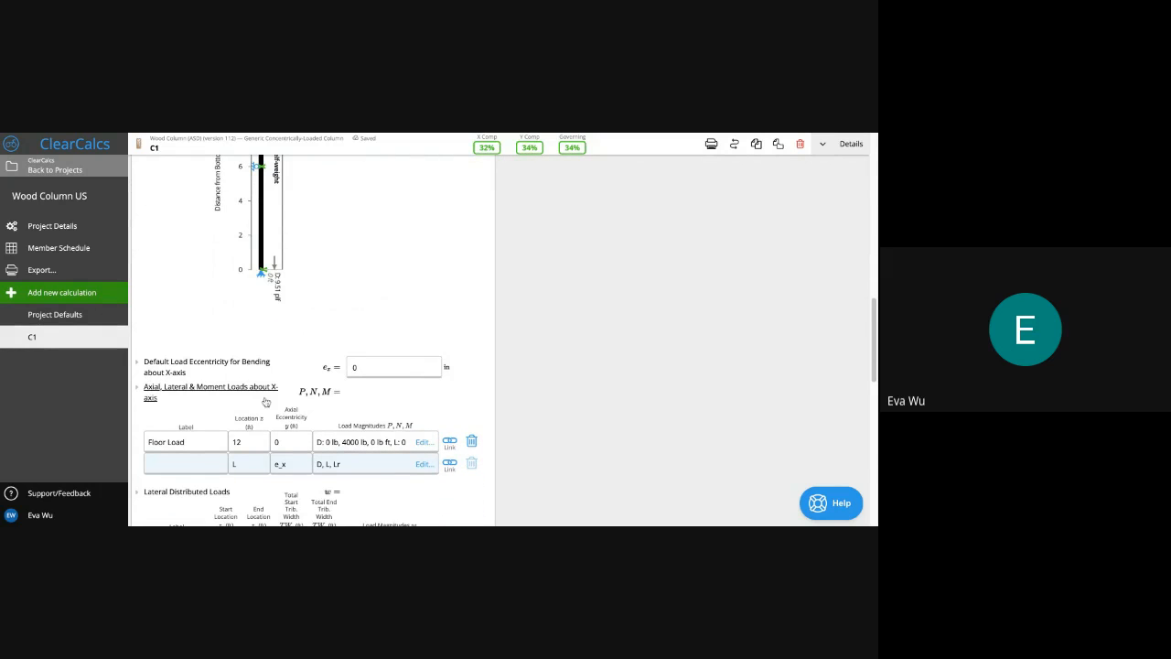
scroll(269, 404, "down", 1)
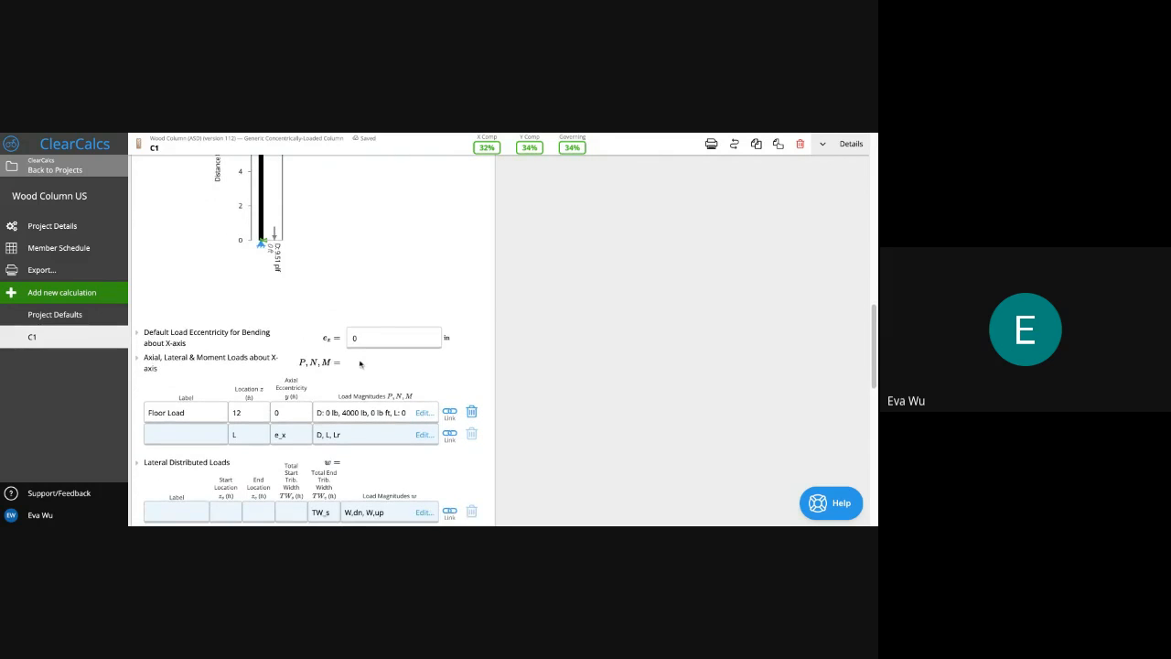
left_click(387, 340)
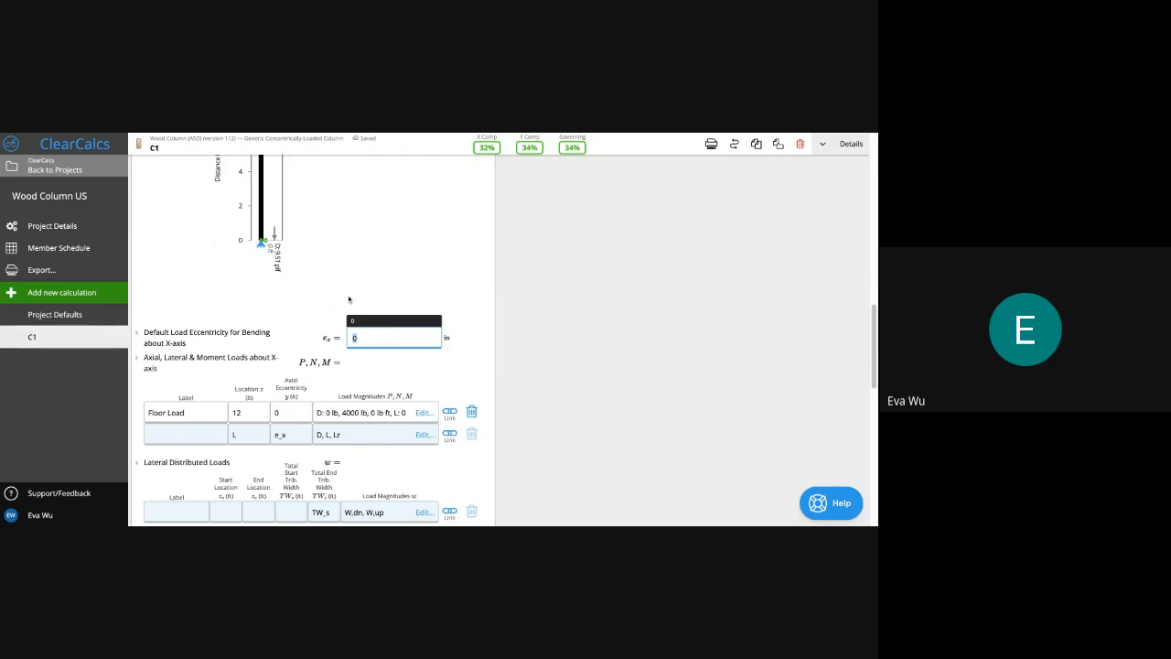
left_click(393, 340)
scroll(283, 389, "down", 1)
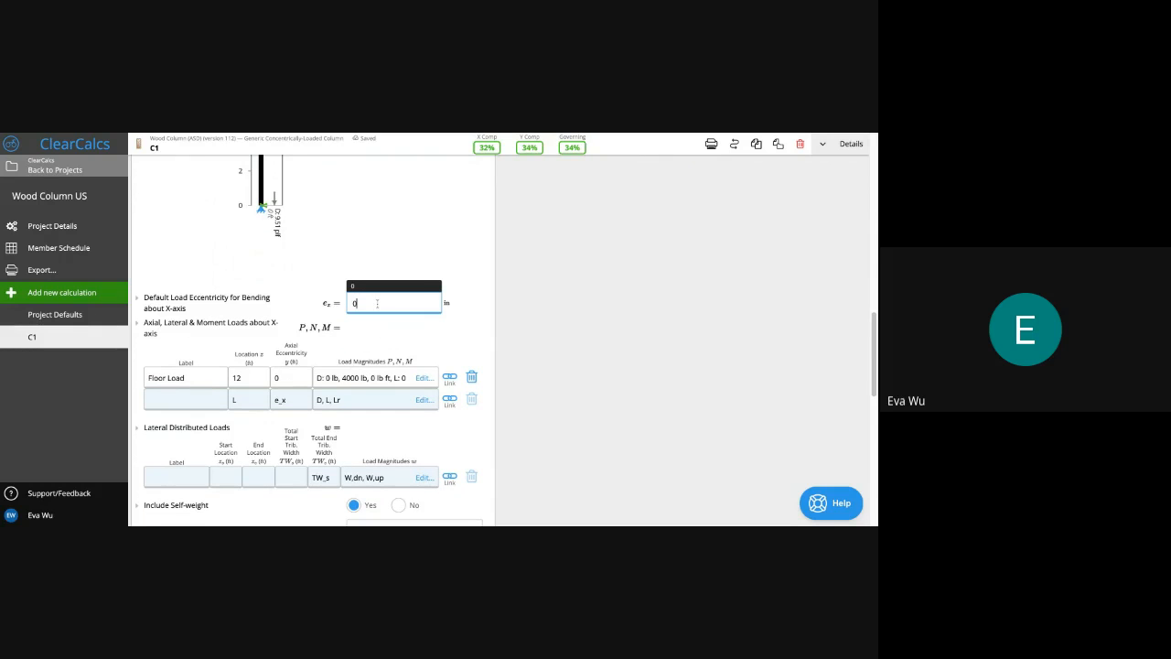
key("BackSpace")
type("1")
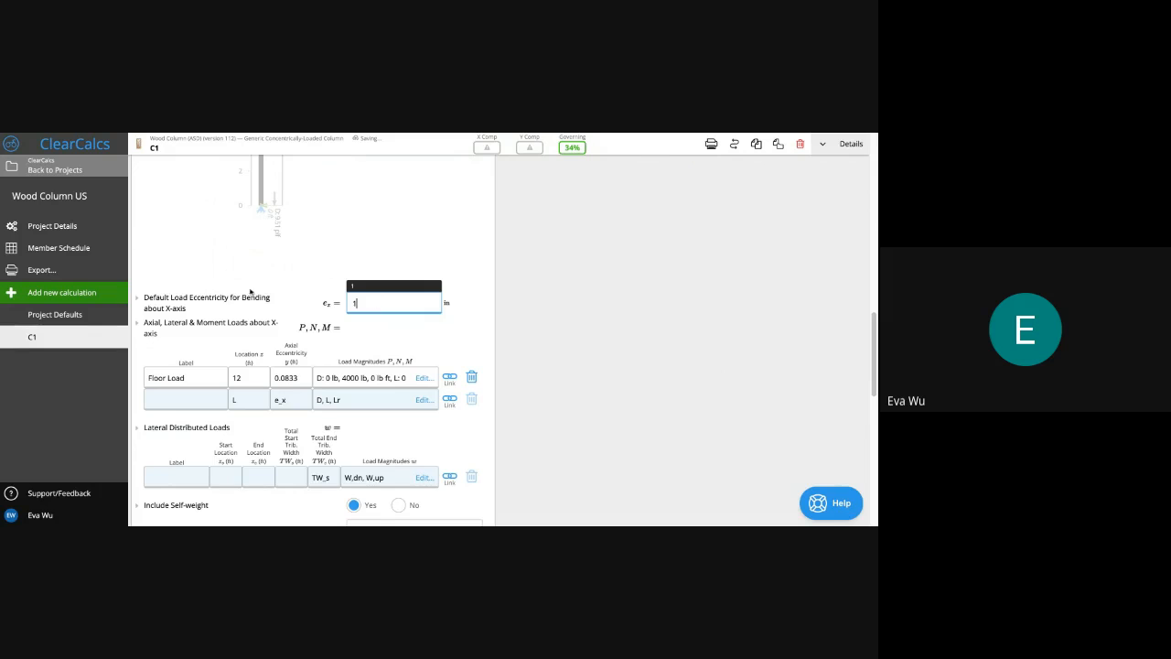
left_click(308, 230)
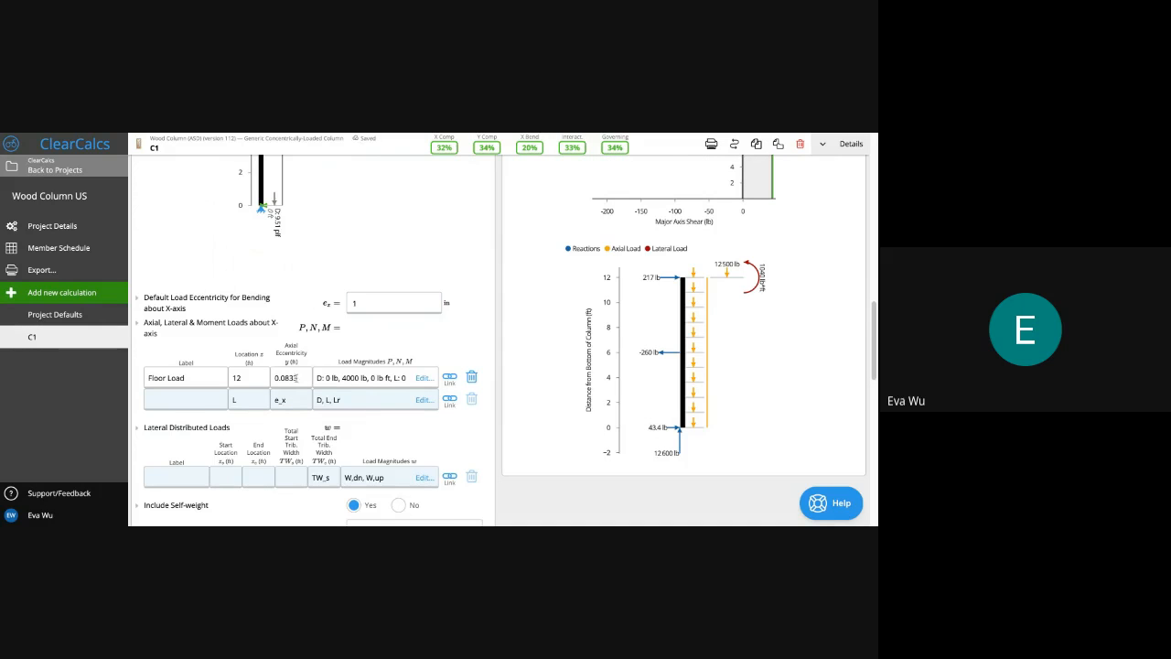
Link the Floor Load's 0.0833 ft eccentricity to e_x and expand Weak Axis Loads
double_click(301, 396)
key("ctrl+c")
double_click(291, 378)
key("ctrl+v")
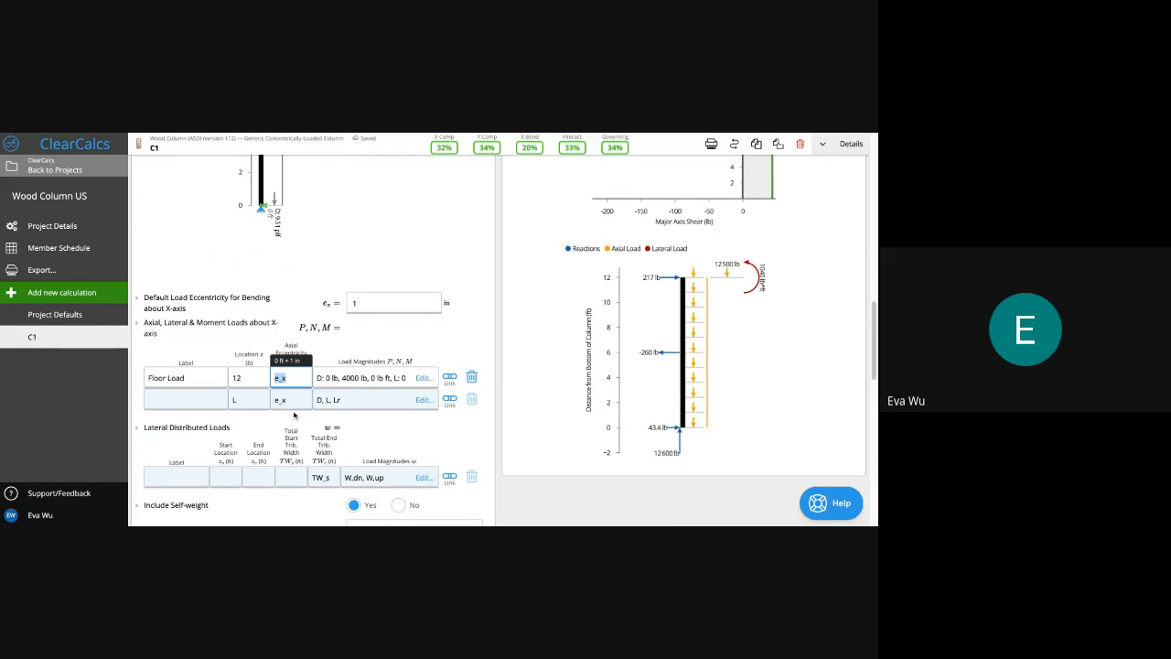
scroll(294, 414, "down", 1)
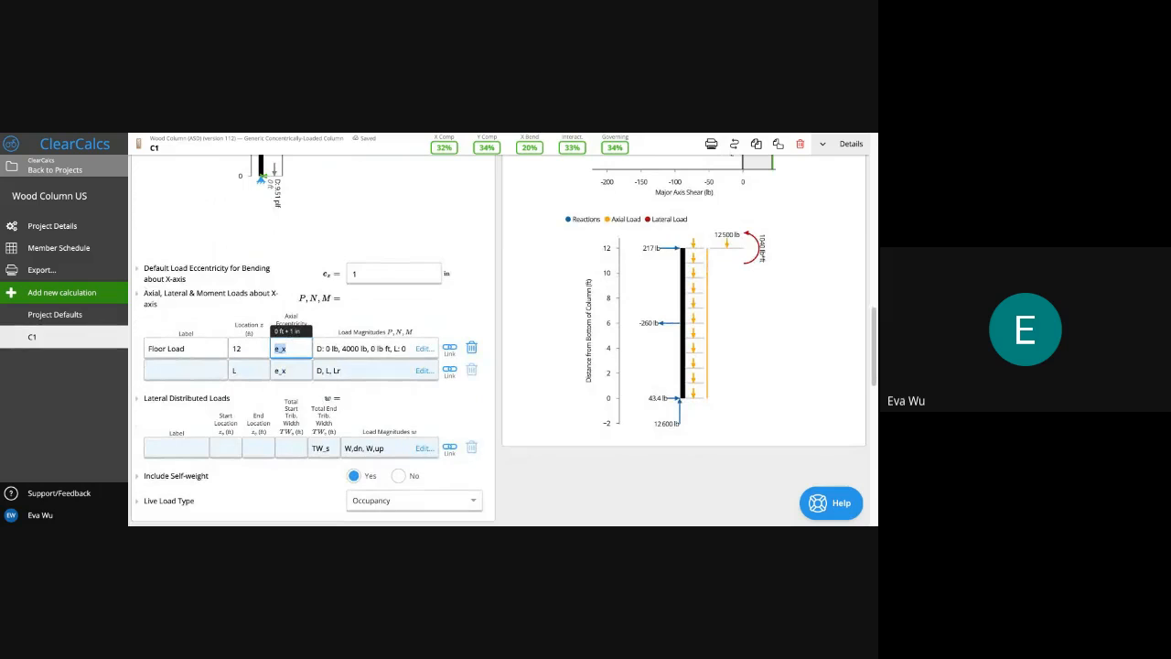
scroll(293, 378, "down", 2)
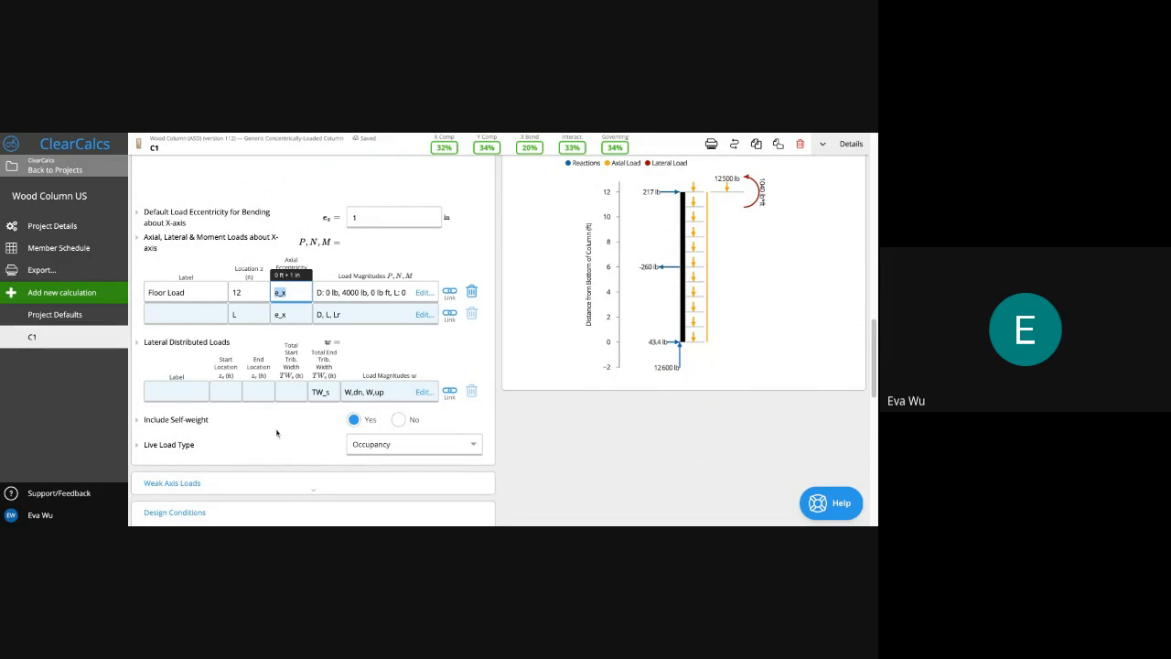
scroll(276, 433, "down", 1)
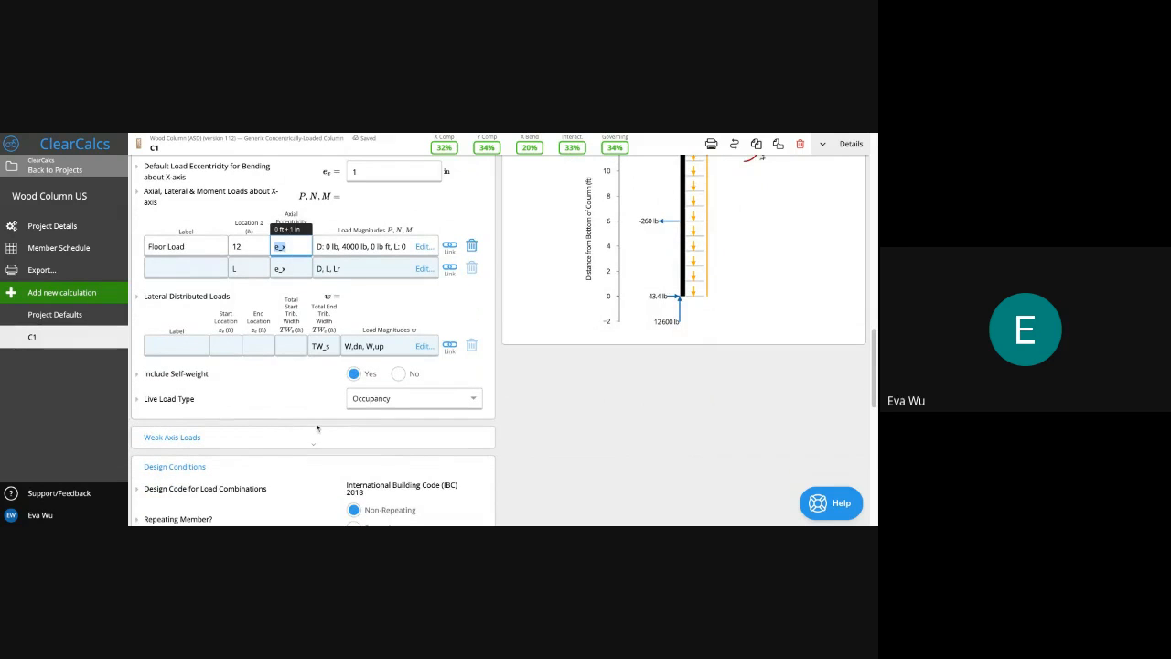
scroll(318, 428, "up", 1)
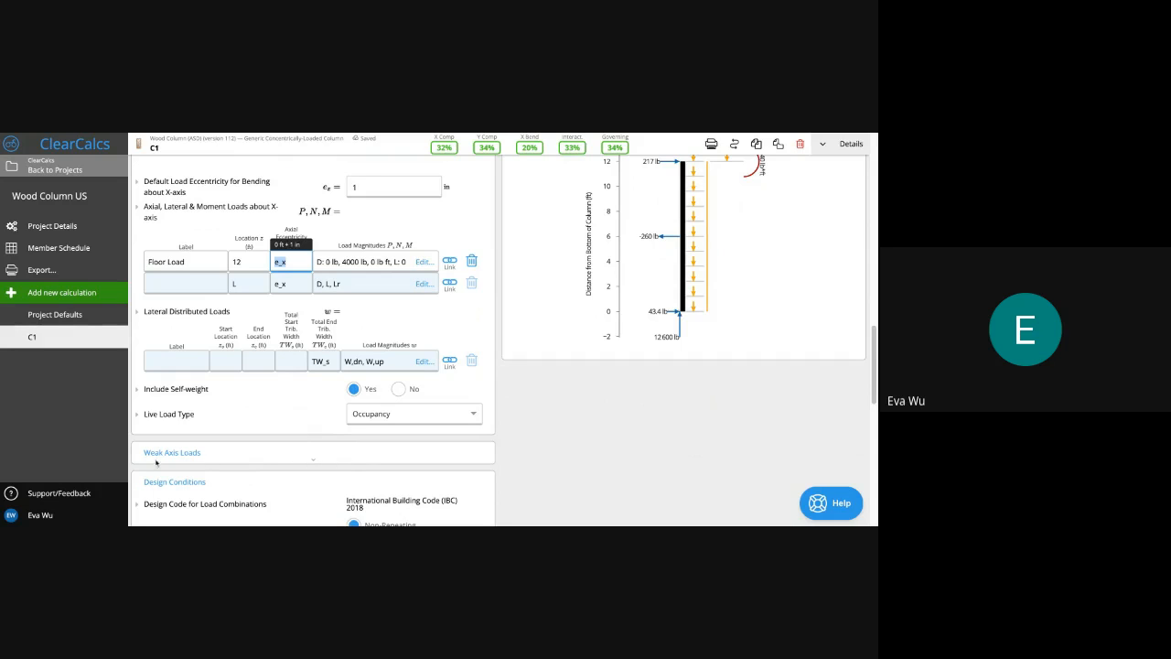
left_click(182, 451)
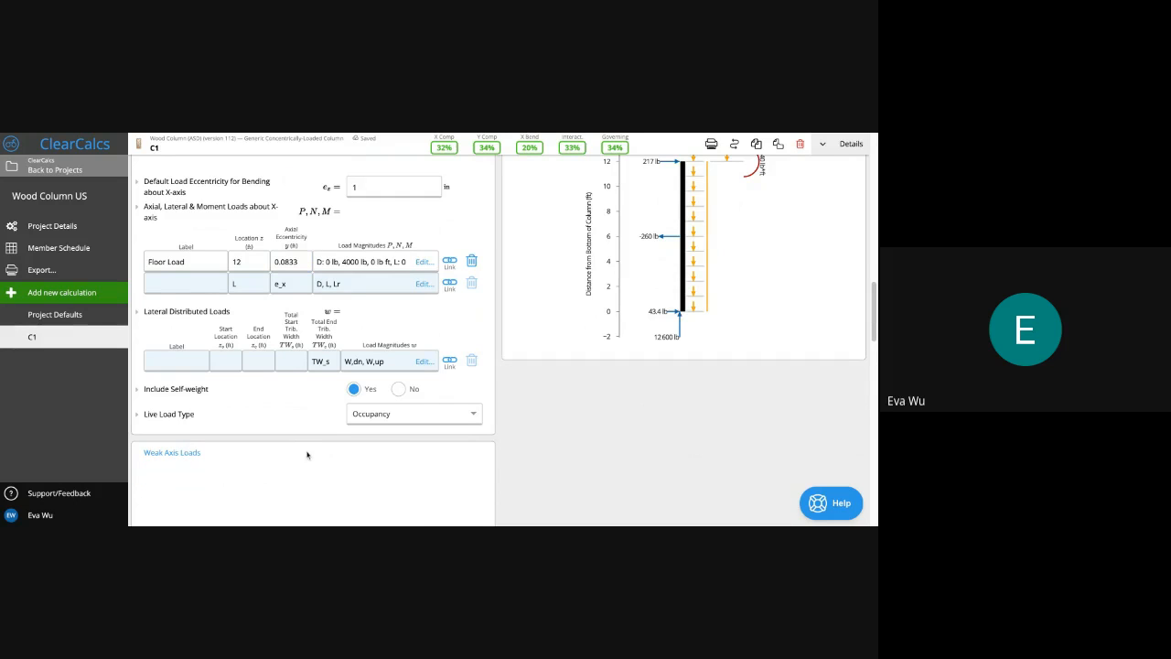
Try a 1 in Y-axis default eccentricity and check the 64% governing result
scroll(308, 455, "down", 2)
scroll(308, 454, "down", 5)
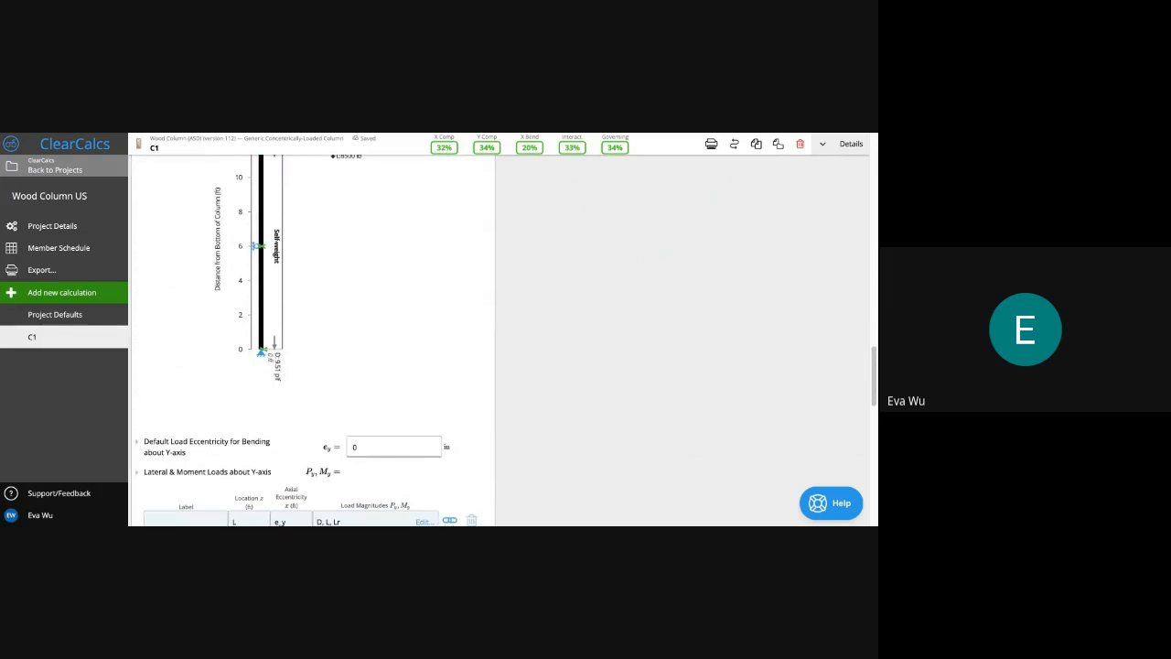
scroll(308, 454, "down", 2)
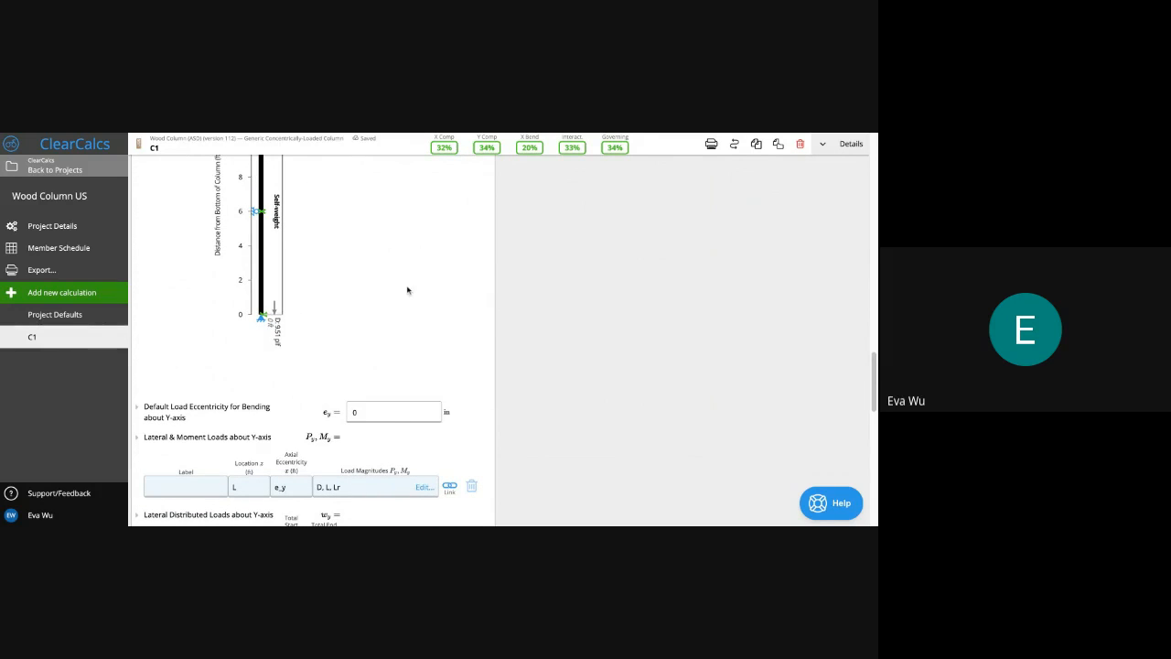
left_click(379, 413)
type("1")
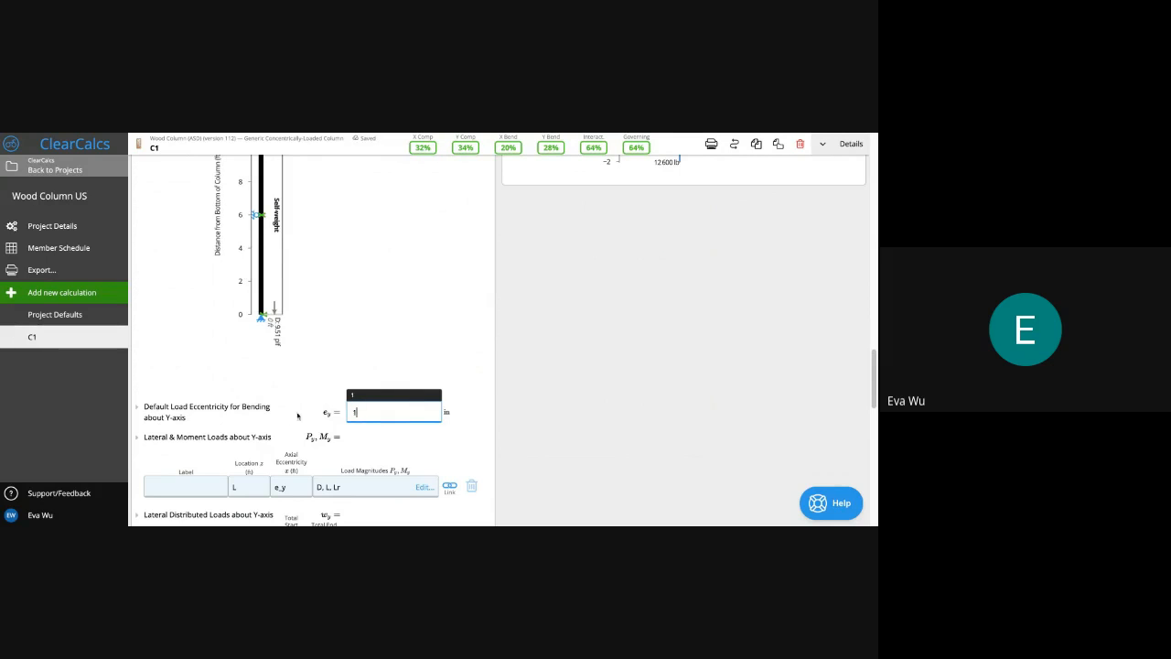
left_click(381, 368)
scroll(384, 368, "down", 3)
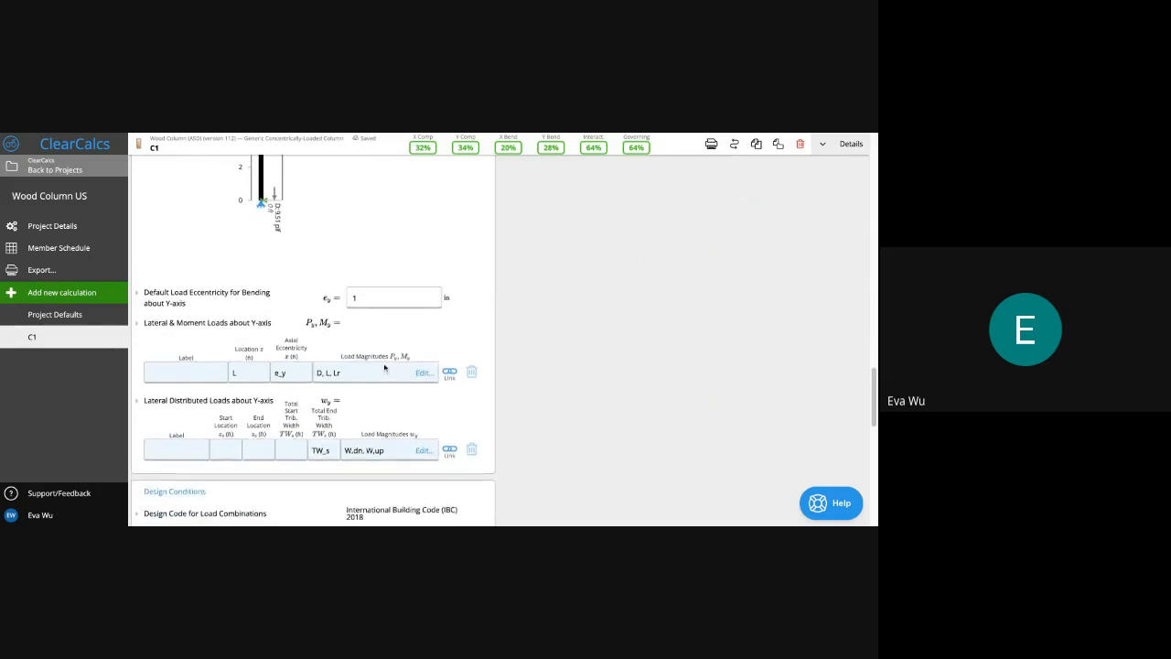
scroll(366, 378, "up", 2)
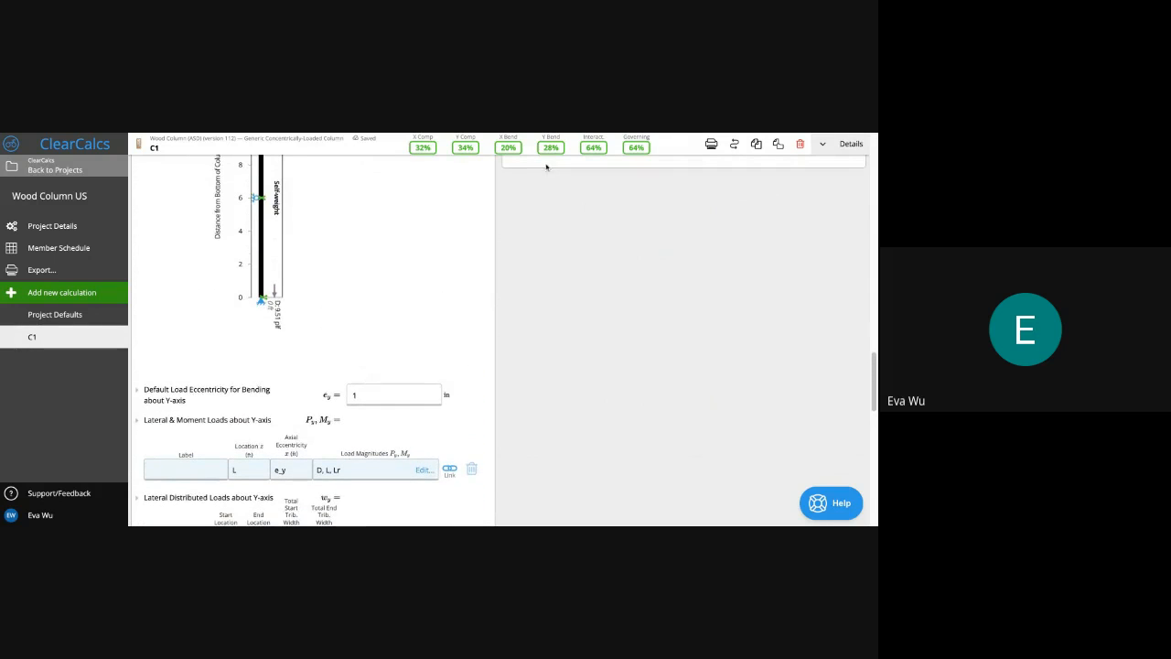
scroll(501, 196, "up", 3)
scroll(500, 196, "up", 5)
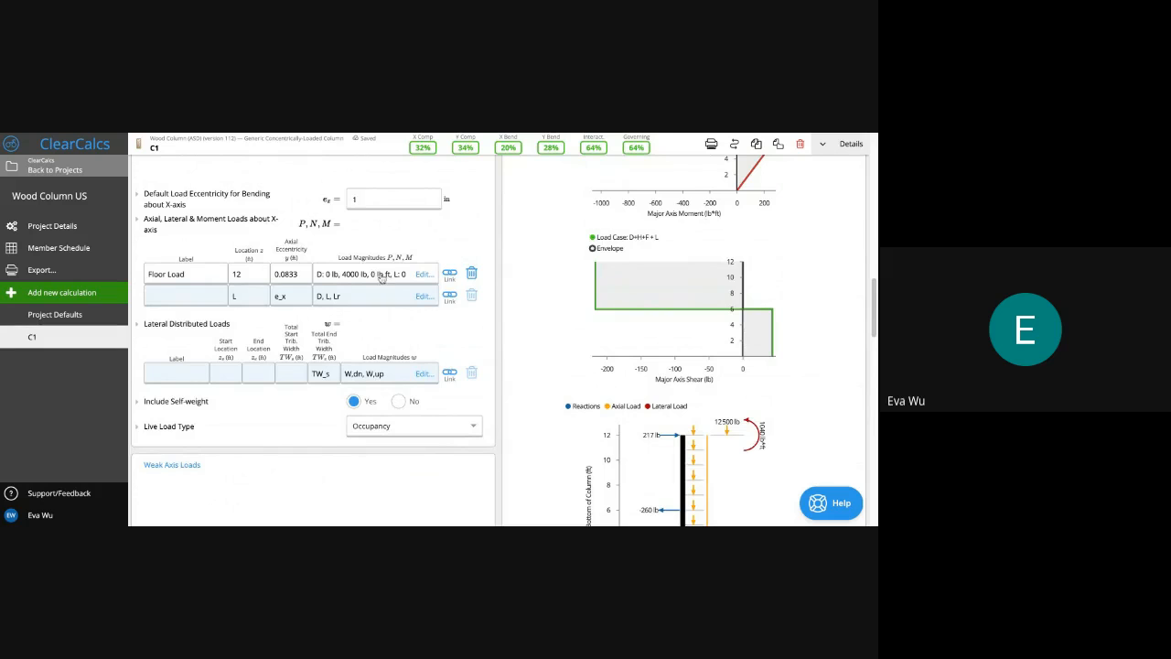
scroll(385, 280, "up", 1)
Reset the Y-axis default load eccentricity to 0 in
scroll(389, 314, "down", 5)
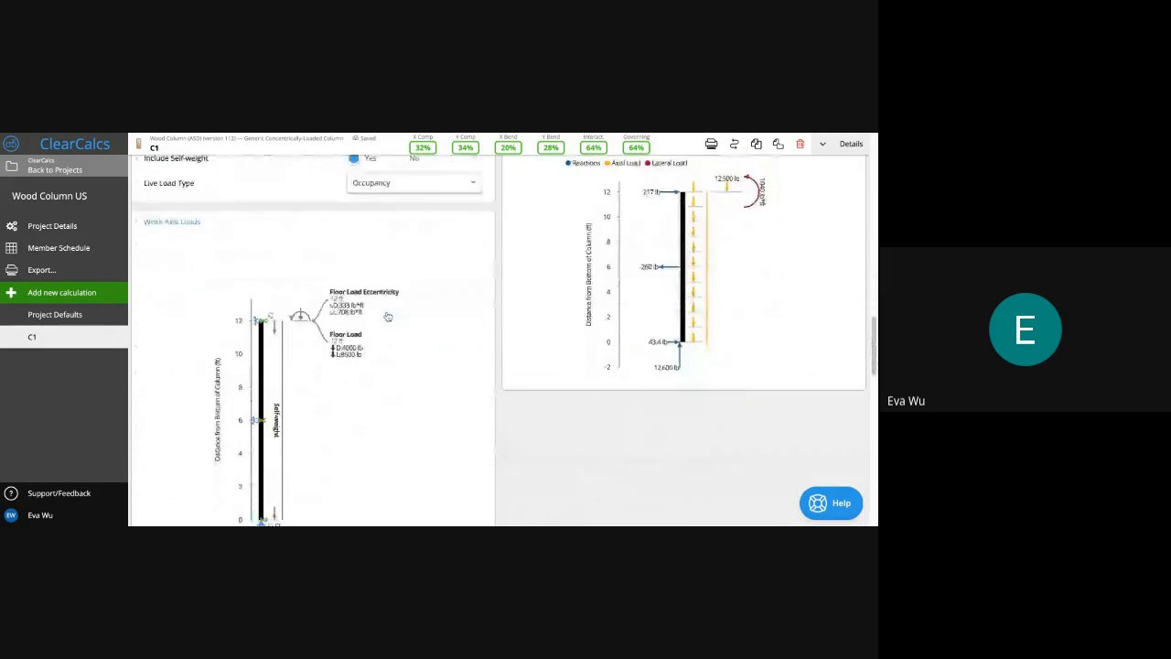
scroll(388, 316, "down", 3)
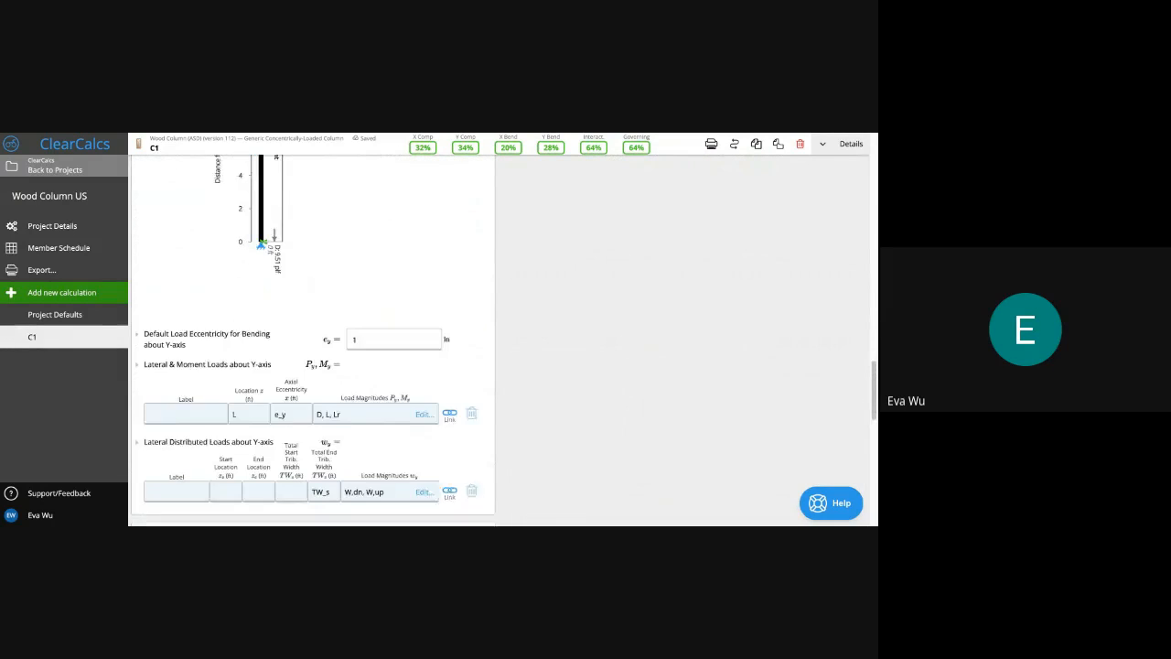
left_click(386, 312)
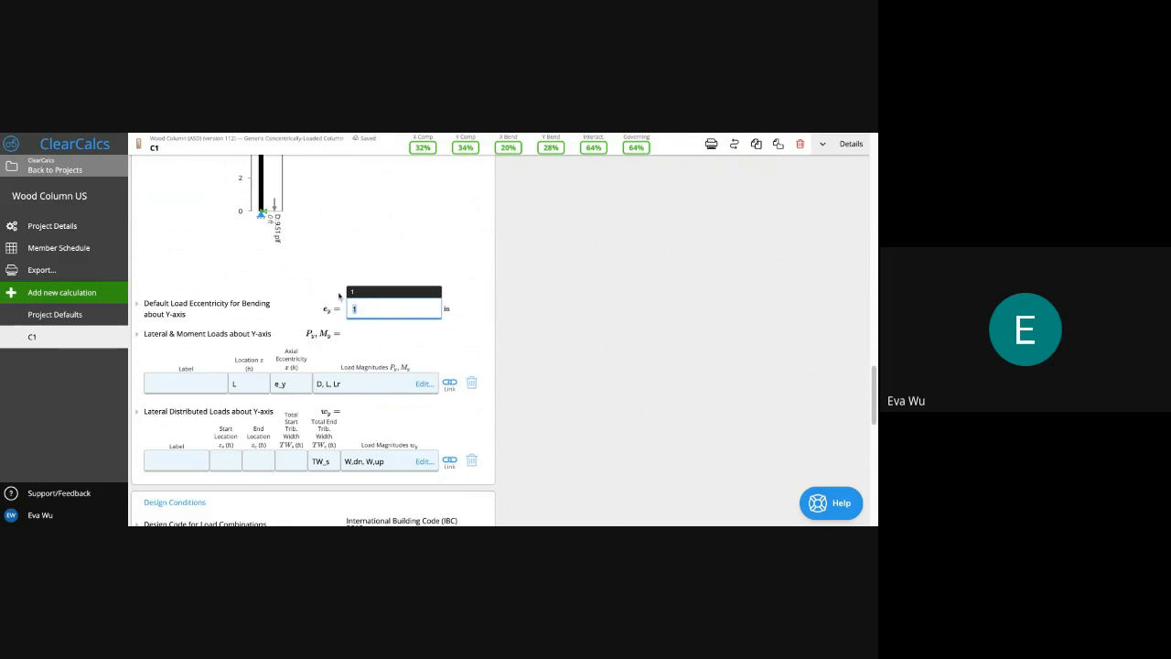
type("0")
left_click(380, 251)
scroll(379, 251, "up", 1)
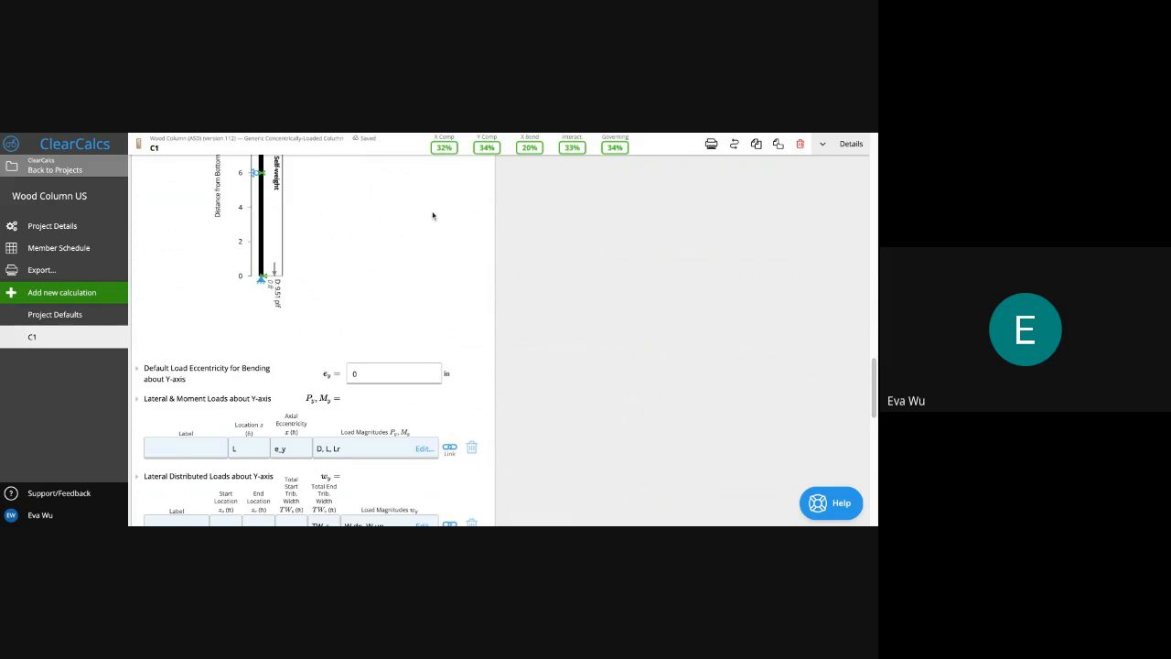
scroll(433, 216, "down", 5)
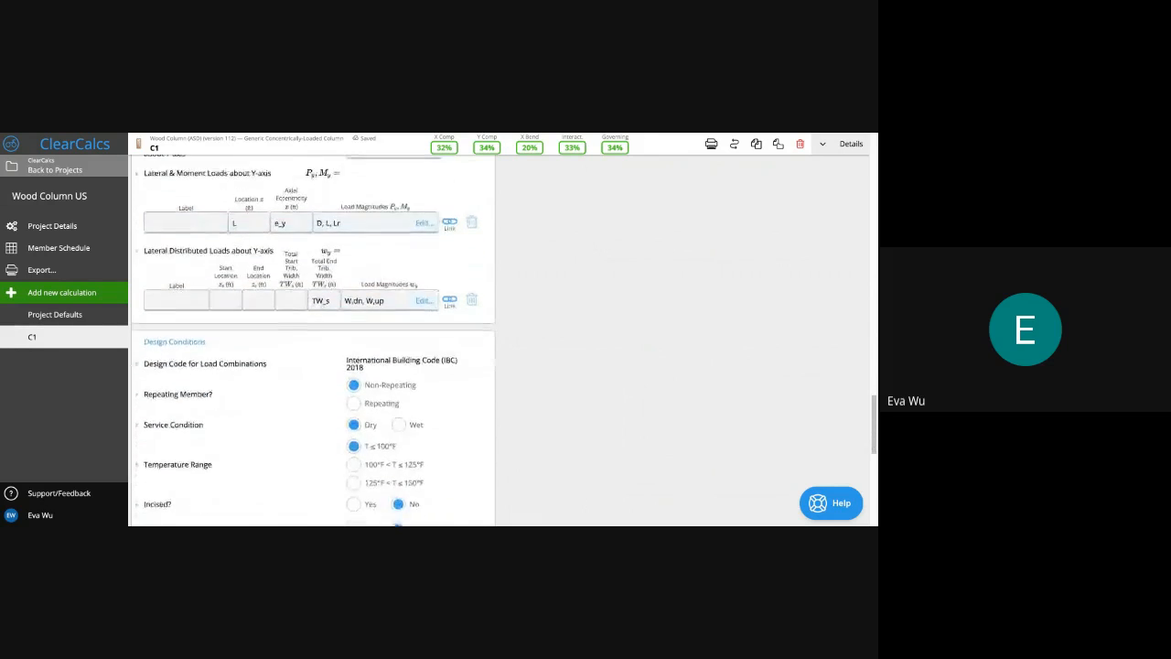
scroll(449, 349, "down", 1)
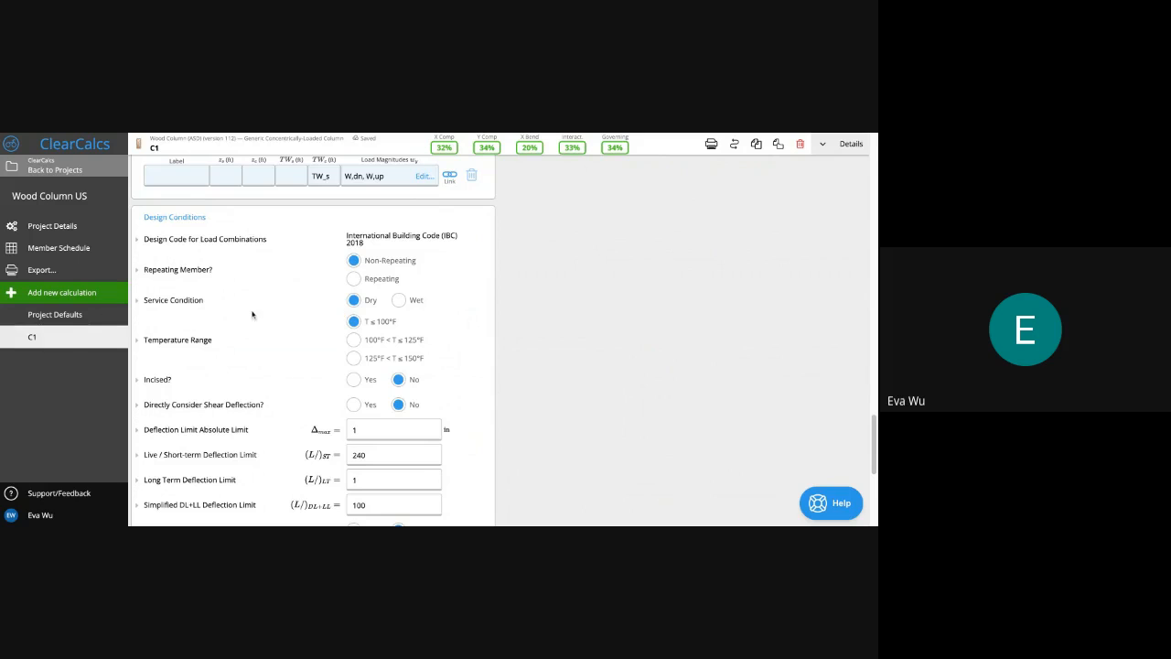
left_click(413, 304)
left_click(362, 303)
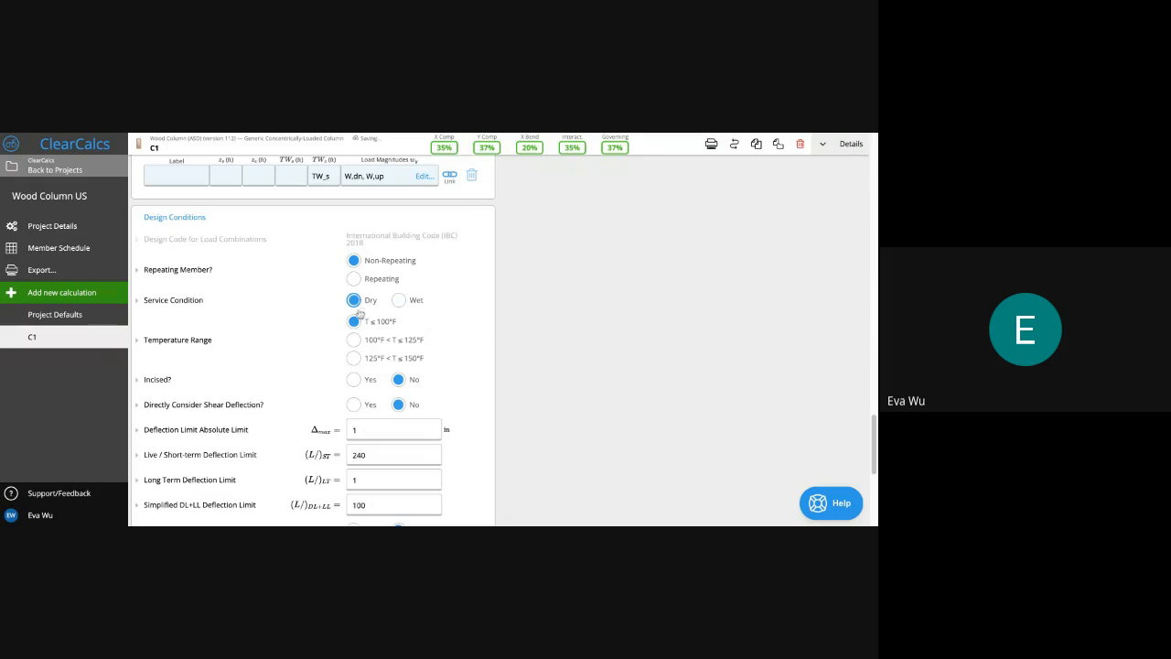
scroll(400, 389, "down", 1)
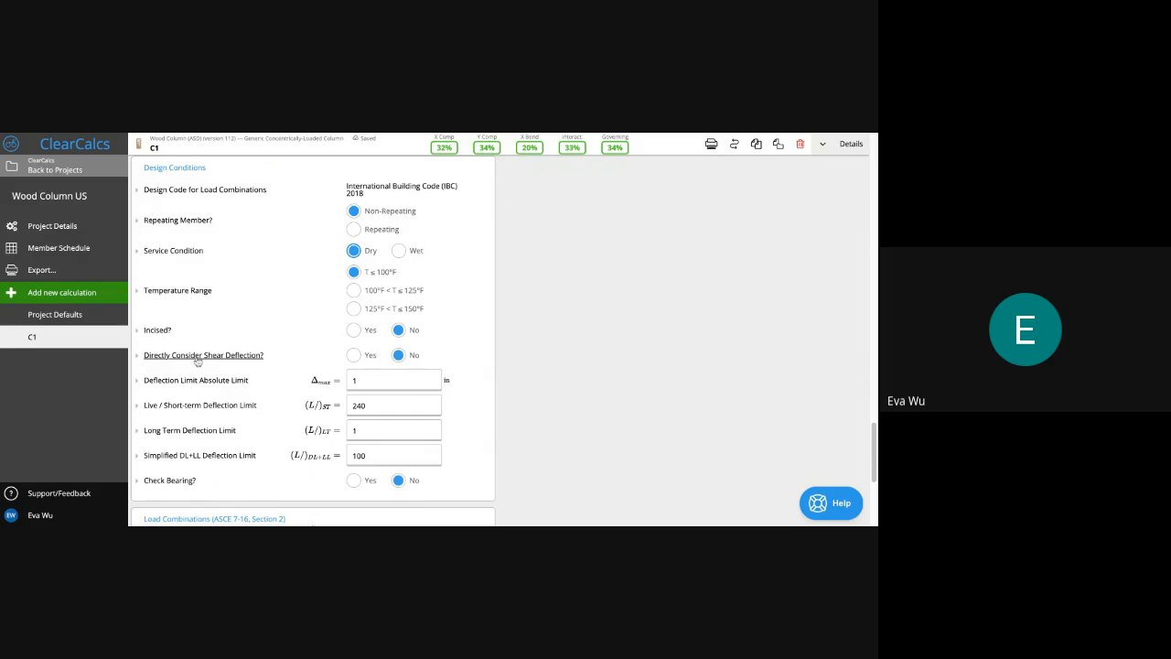
left_click(195, 362)
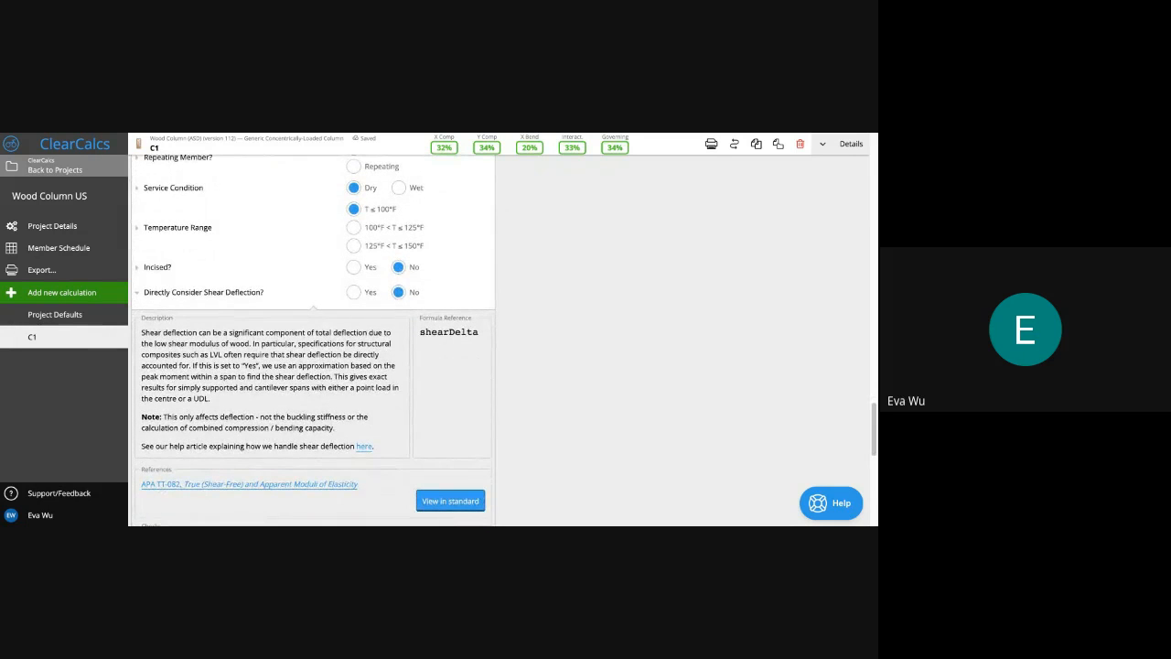
scroll(166, 425, "down", 1)
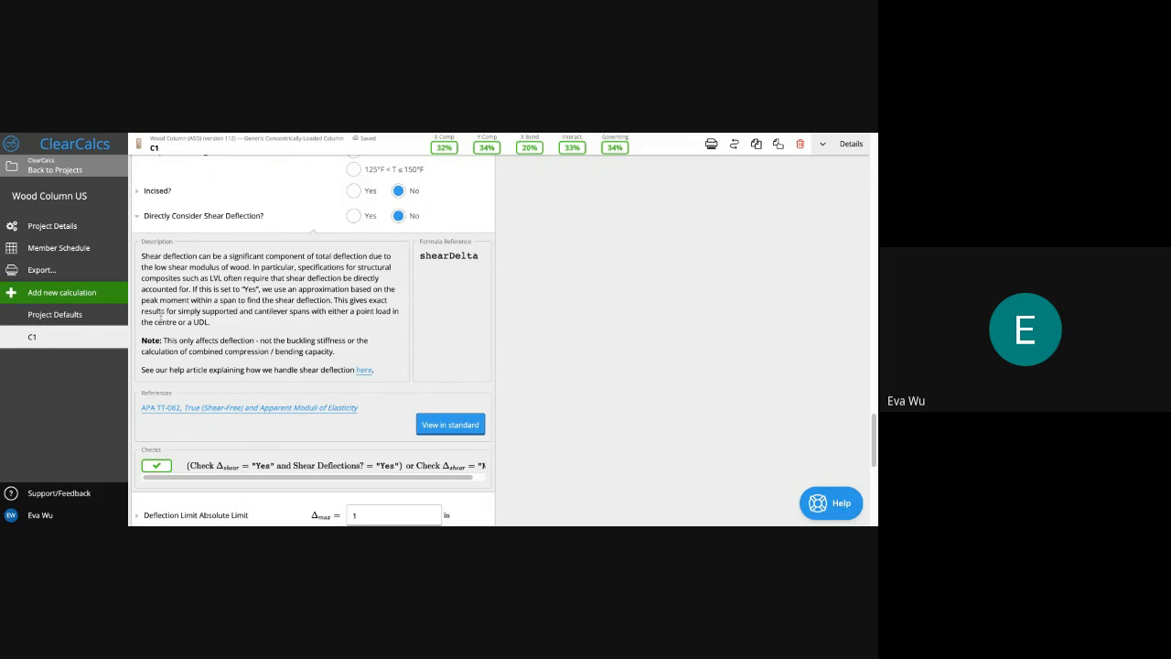
left_click(168, 216)
scroll(210, 342, "down", 1)
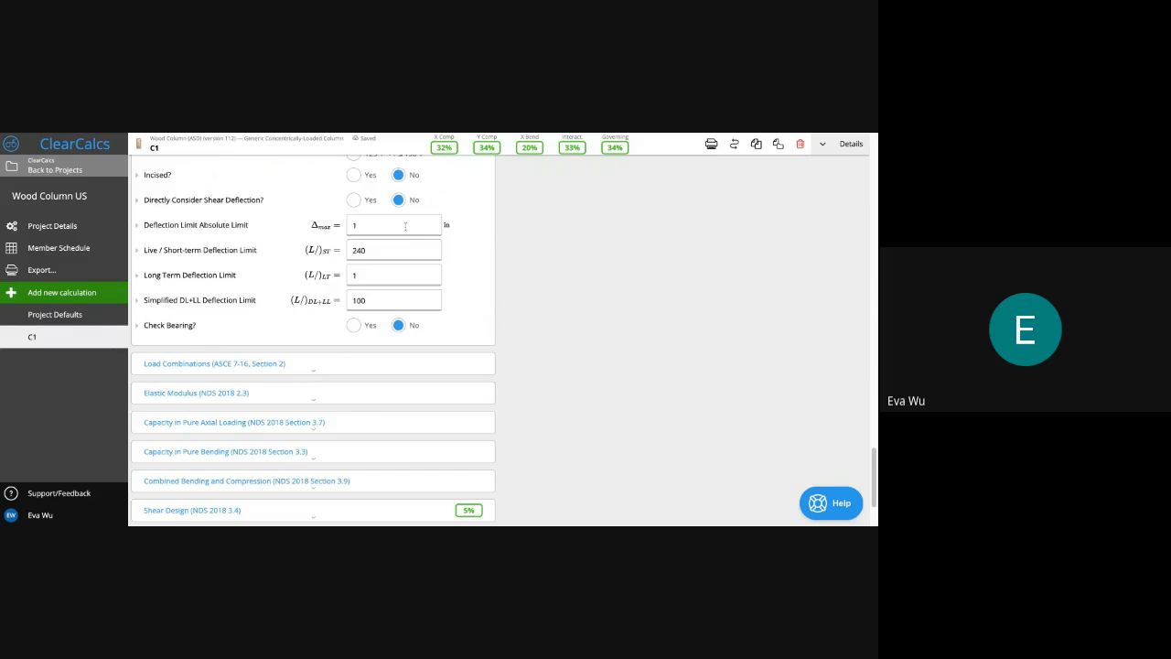
scroll(405, 237, "up", 1)
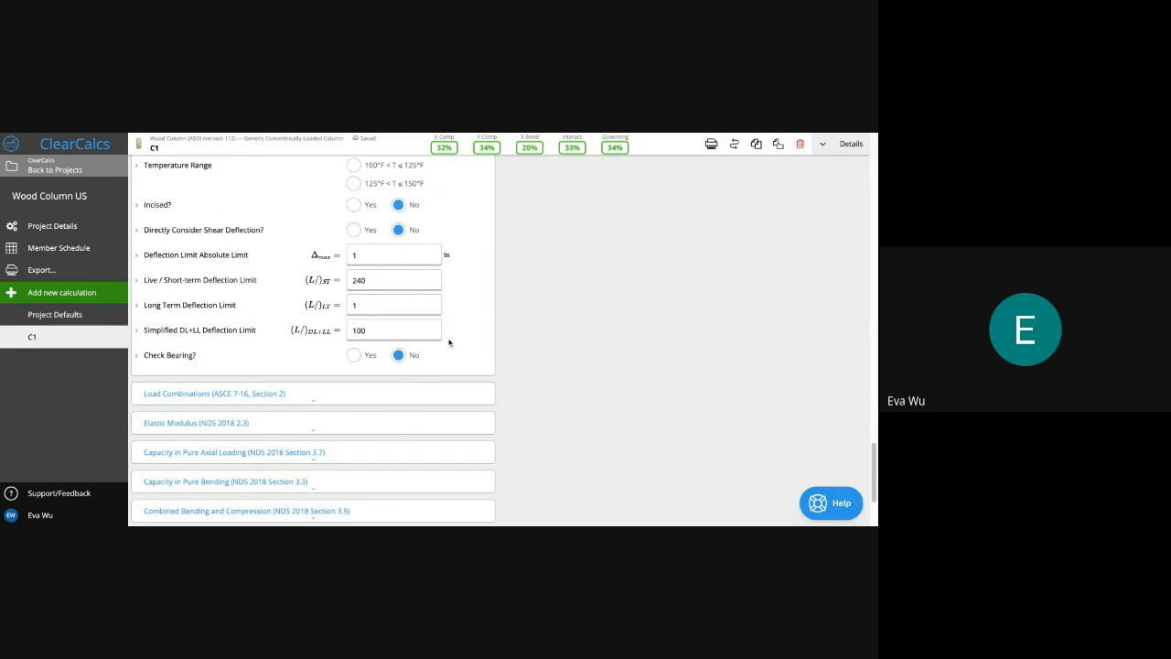
scroll(449, 342, "up", 2)
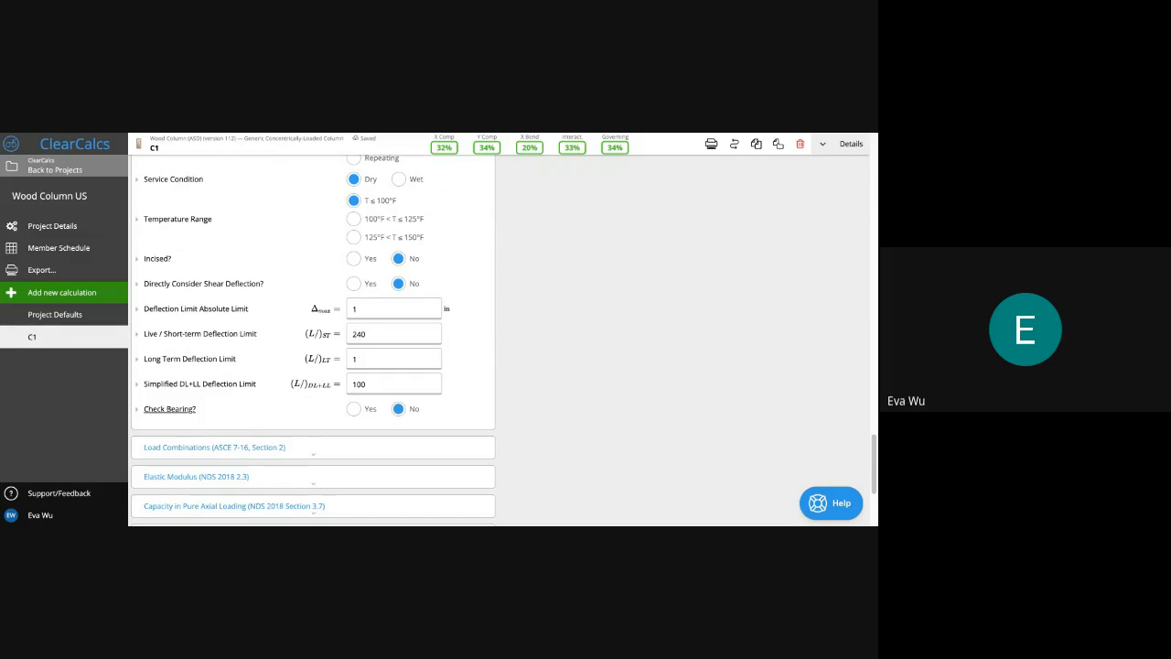
left_click(181, 412)
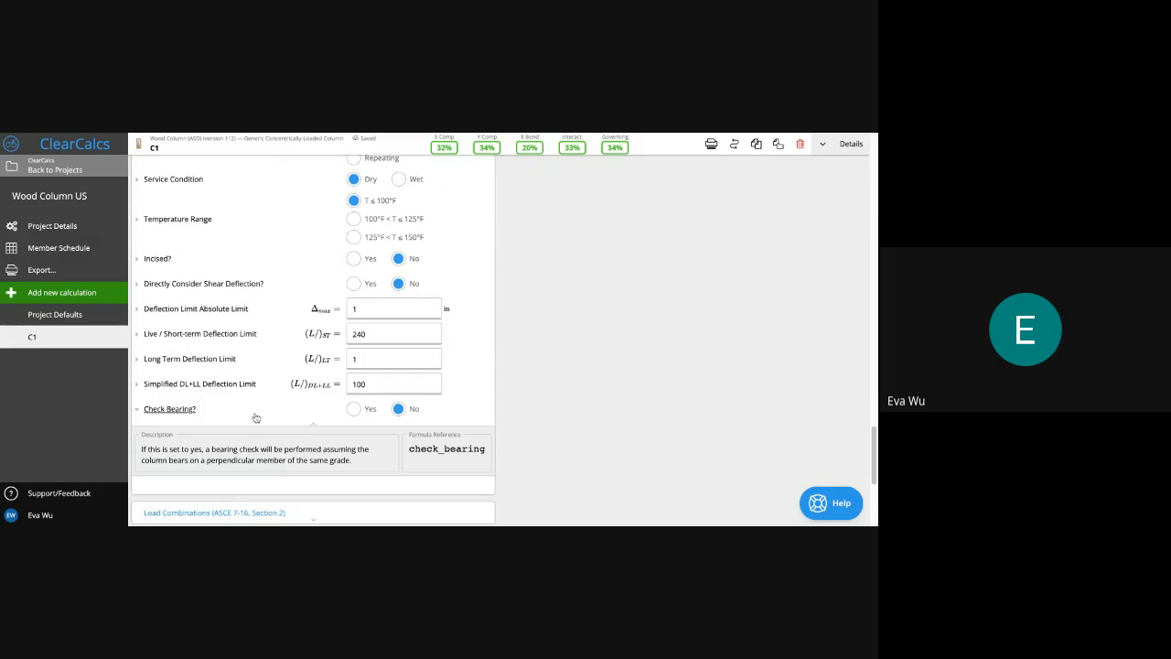
scroll(273, 460, "down", 1)
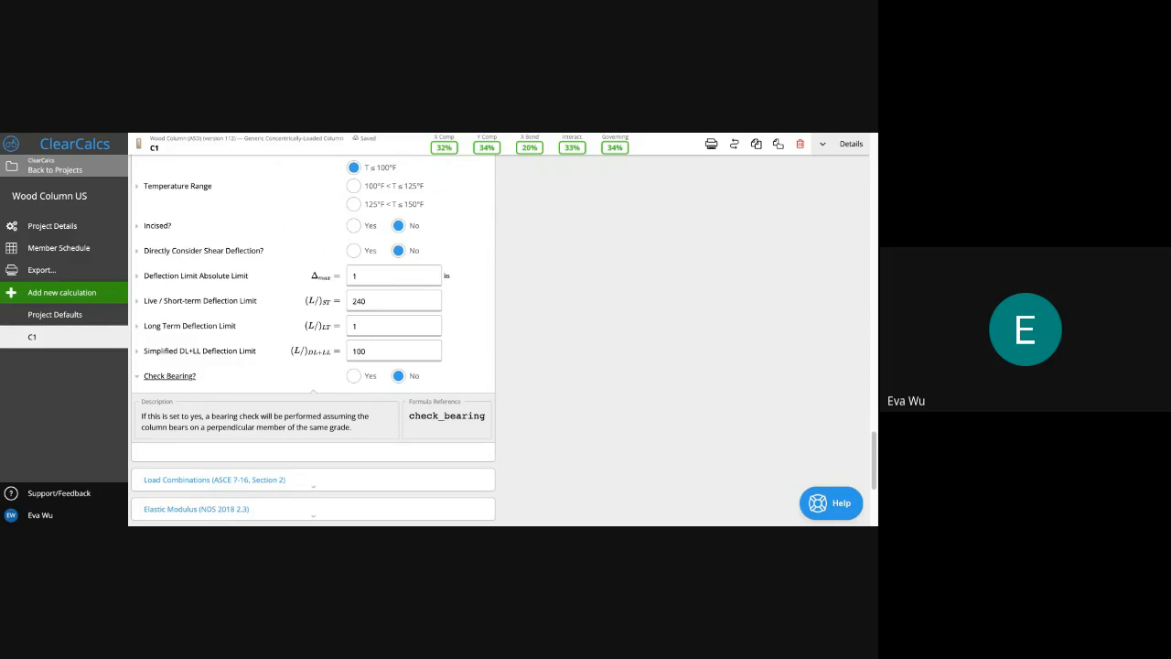
left_click(189, 376)
scroll(194, 374, "down", 1)
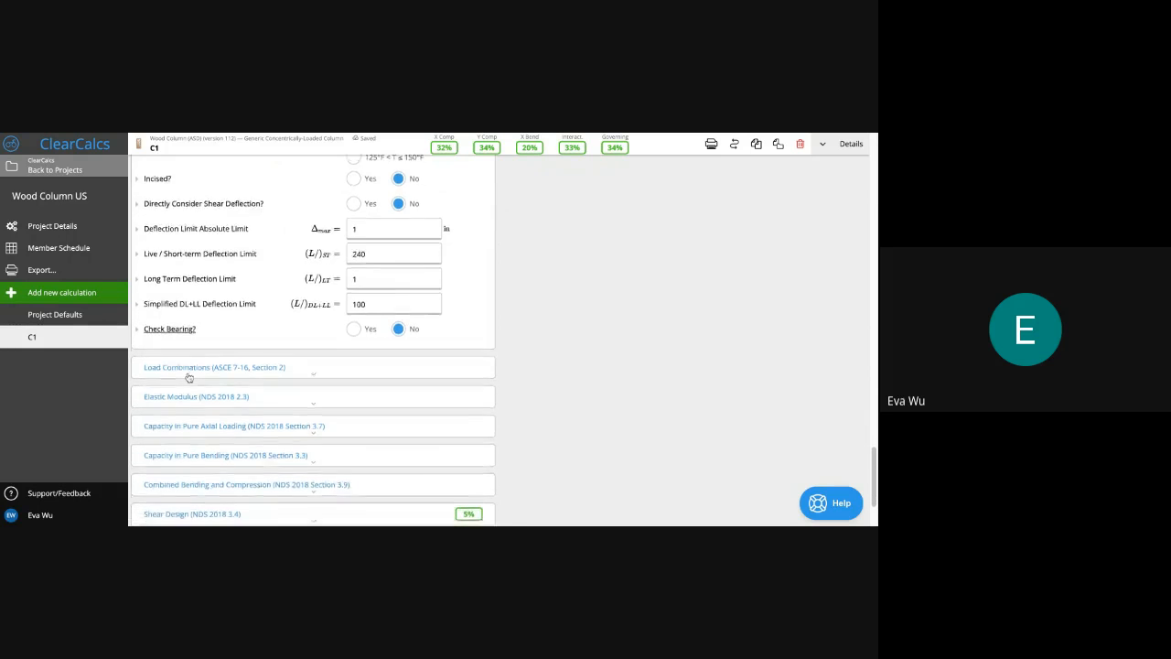
scroll(207, 370, "down", 1)
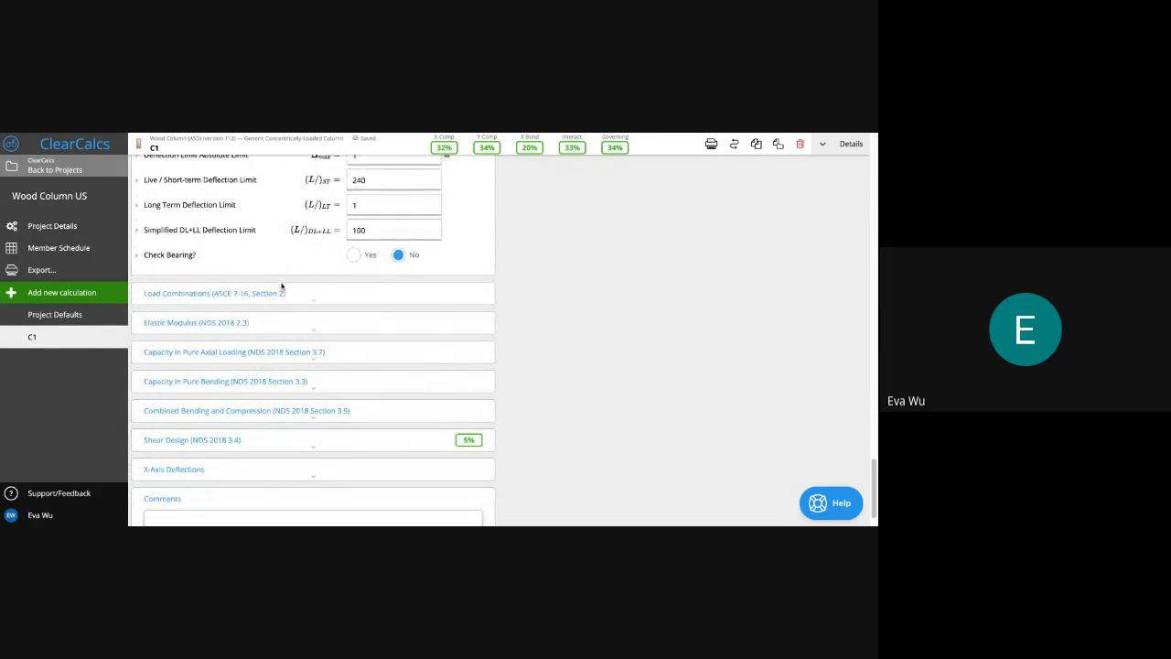
scroll(287, 304, "down", 1)
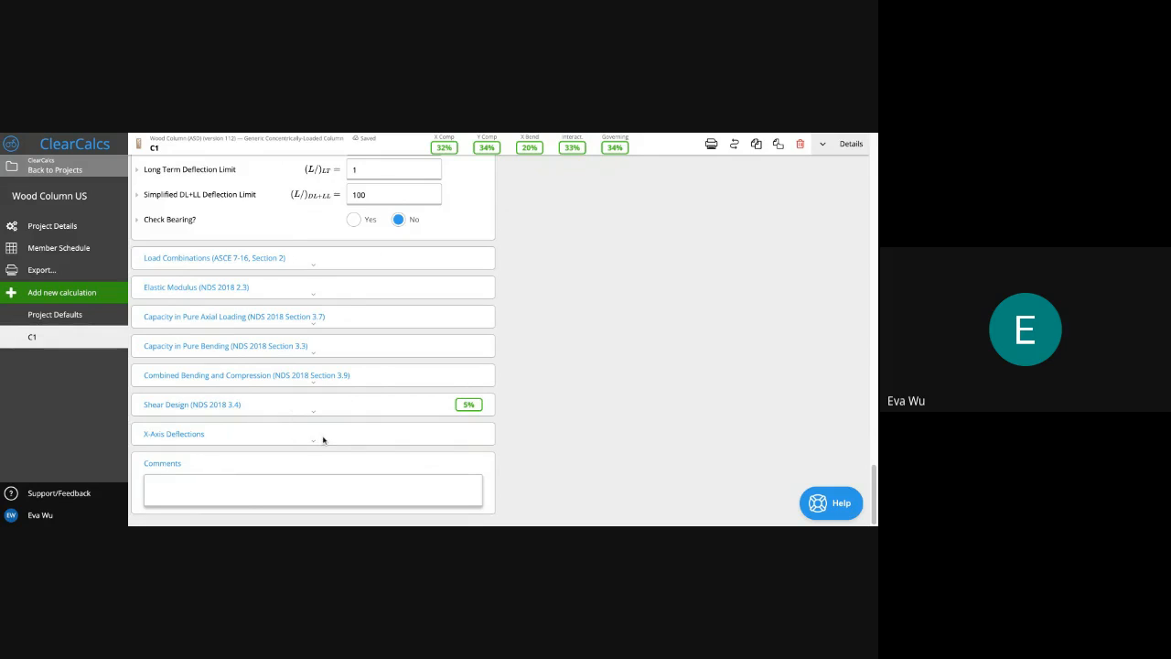
scroll(323, 440, "up", 10)
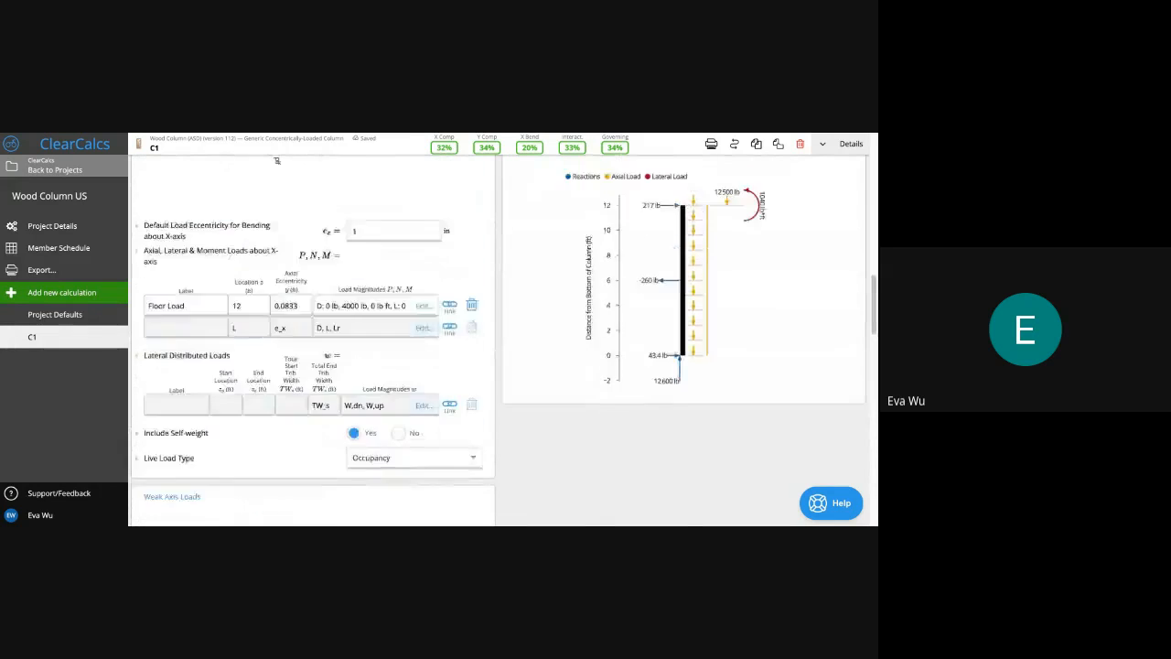
scroll(667, 349, "up", 5)
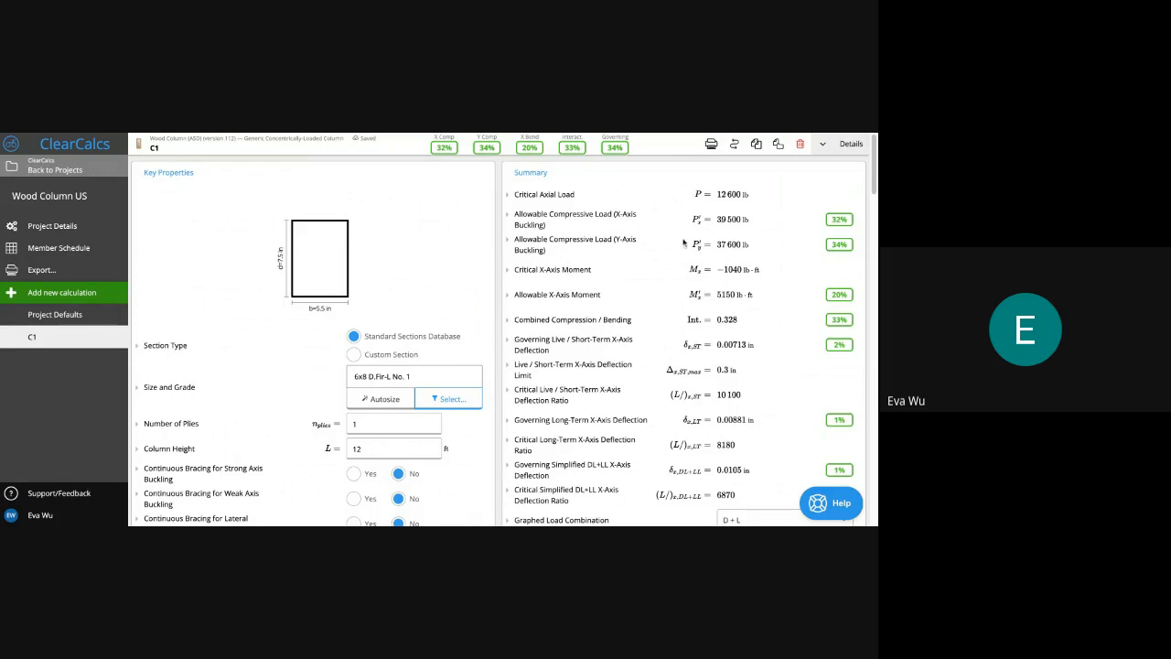
scroll(568, 272, "down", 1)
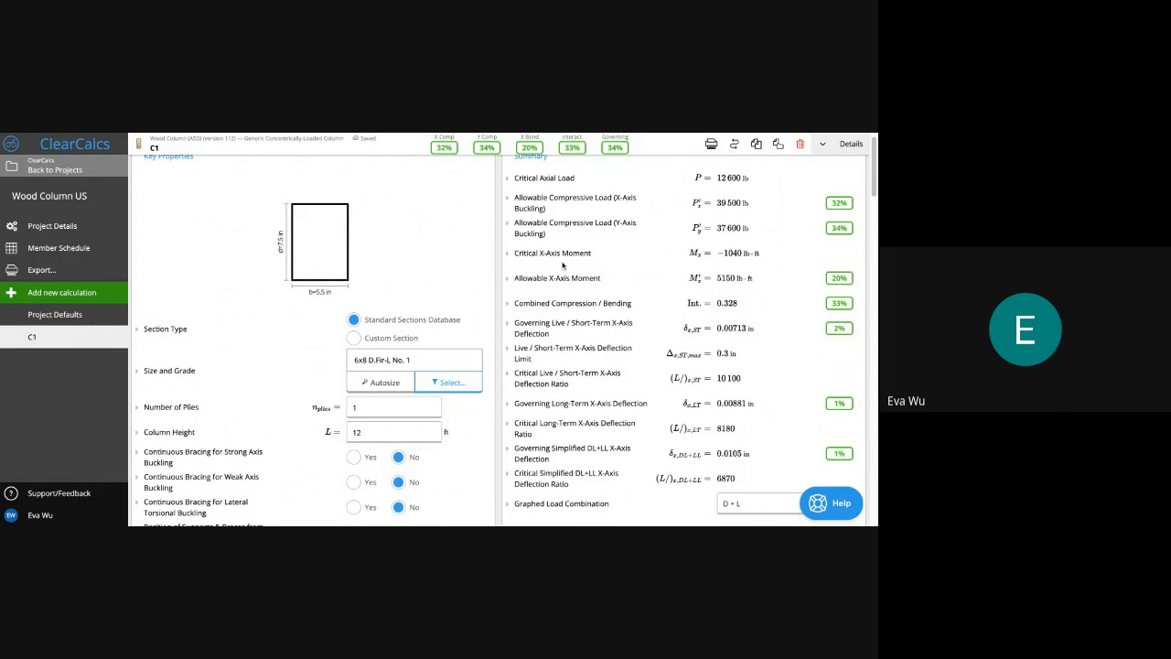
scroll(564, 265, "down", 1)
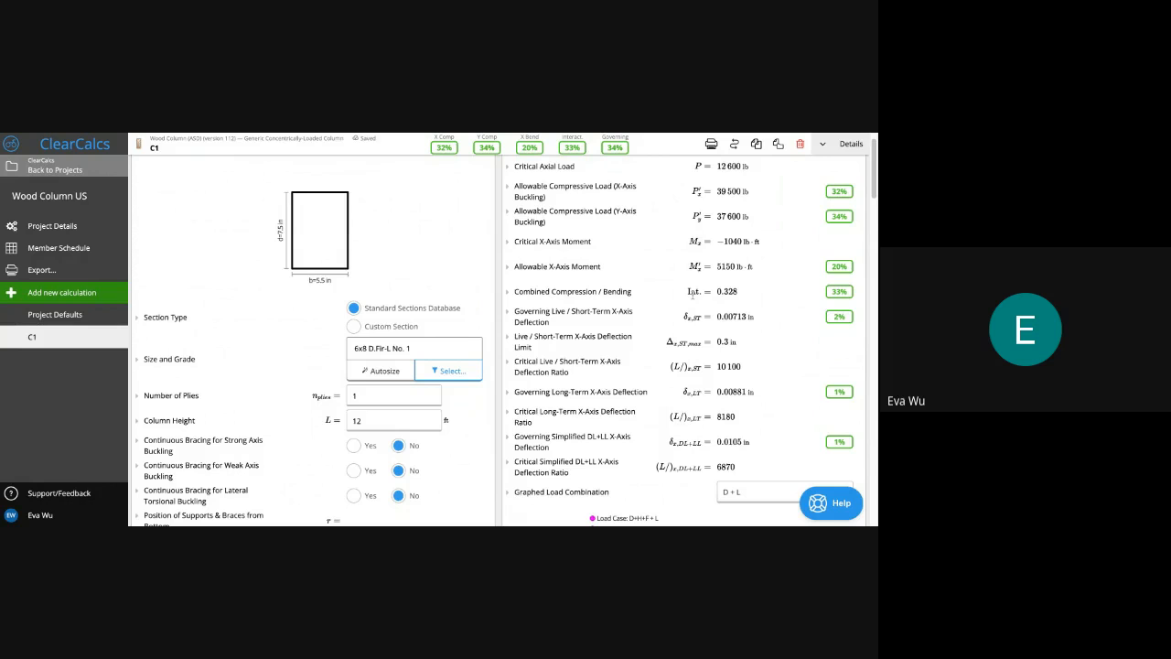
scroll(693, 292, "down", 1)
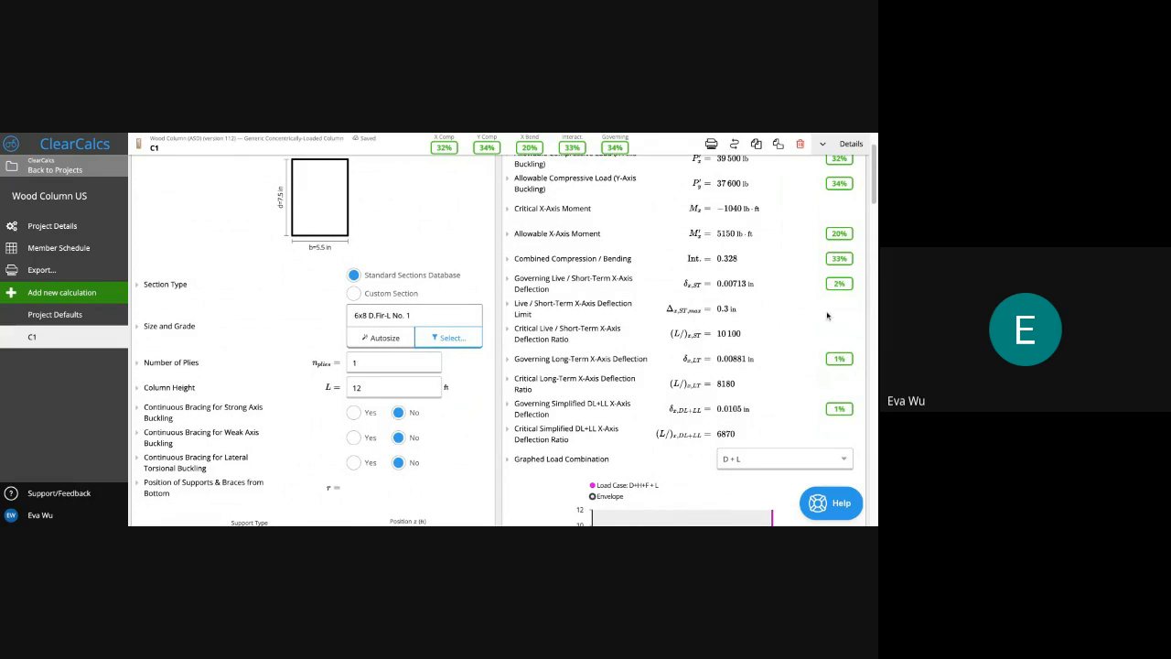
scroll(830, 355, "up", 2)
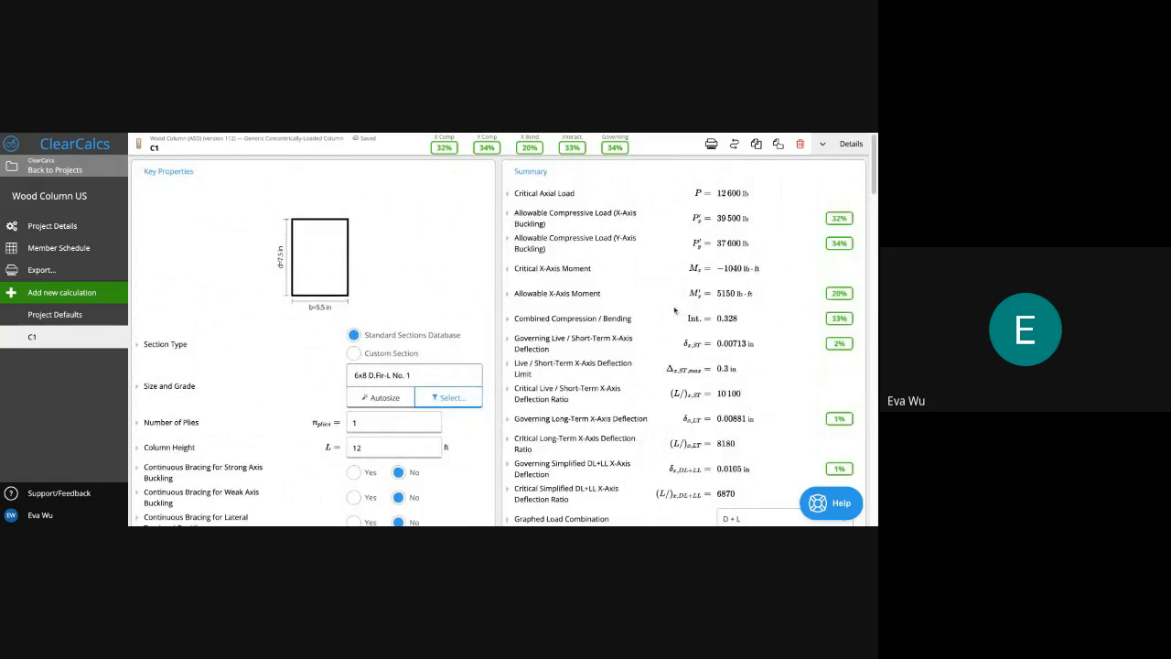
scroll(674, 311, "down", 1)
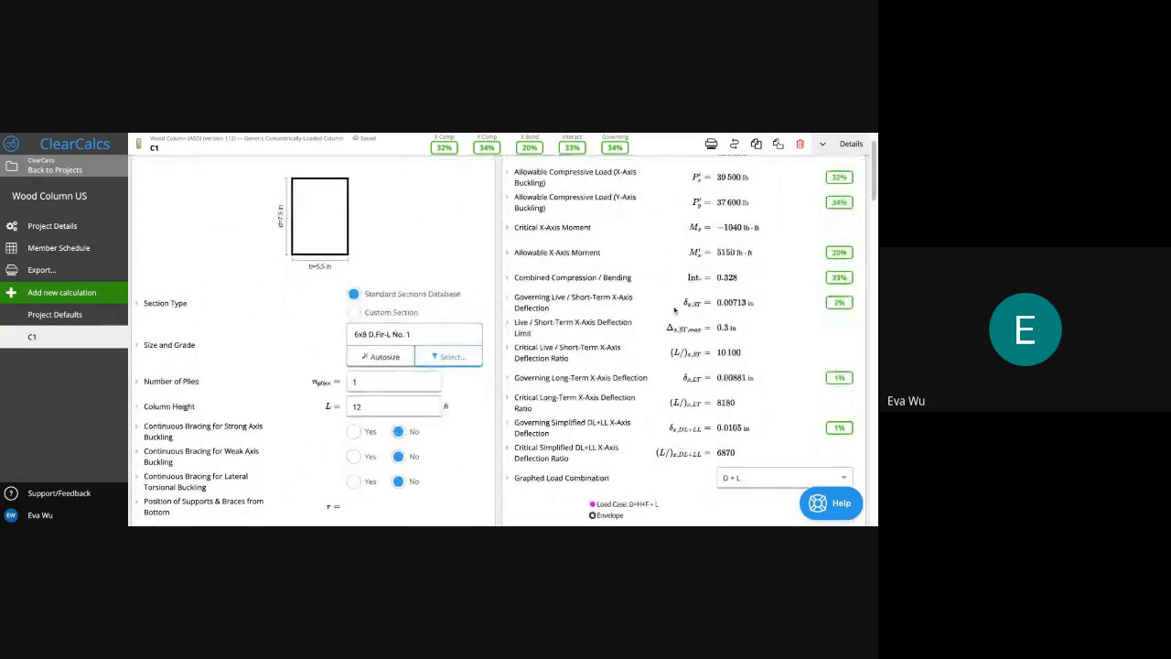
Open C1's Size and Grade picker and expand its Type filter list
left_click(452, 334)
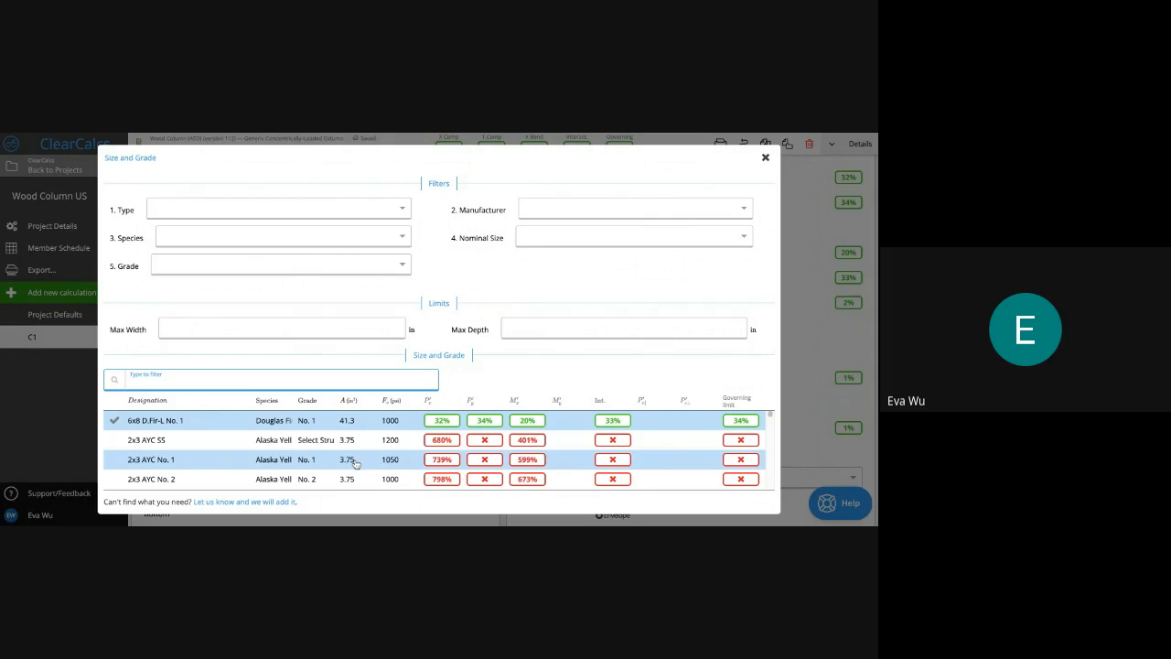
scroll(355, 464, "down", 1)
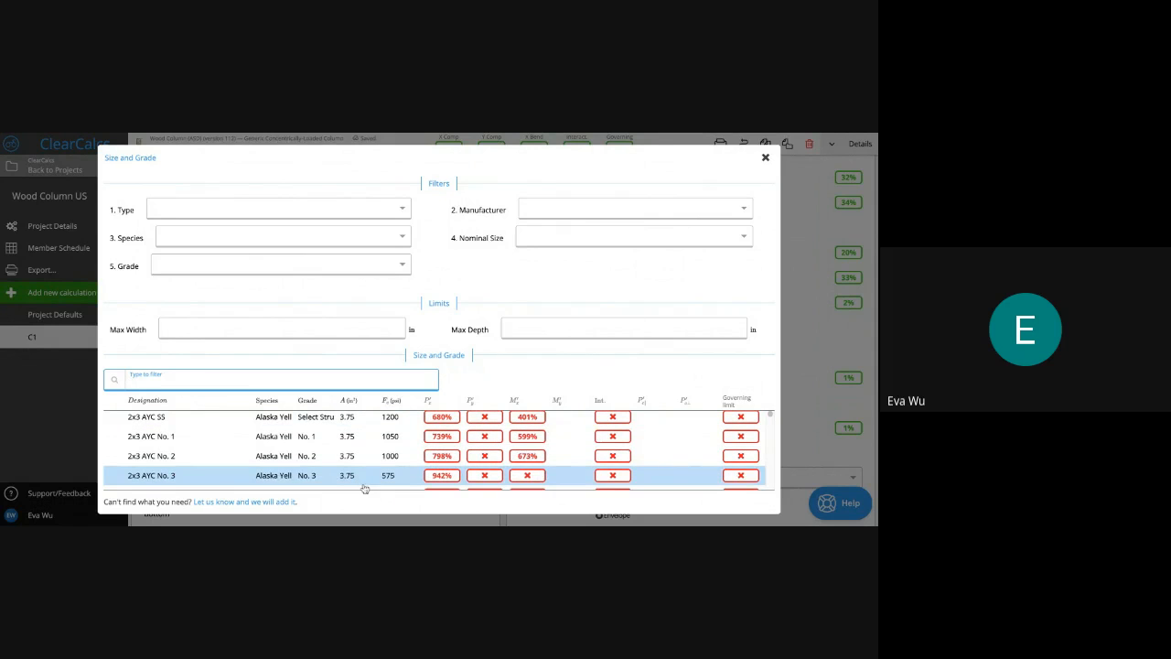
left_click(326, 210)
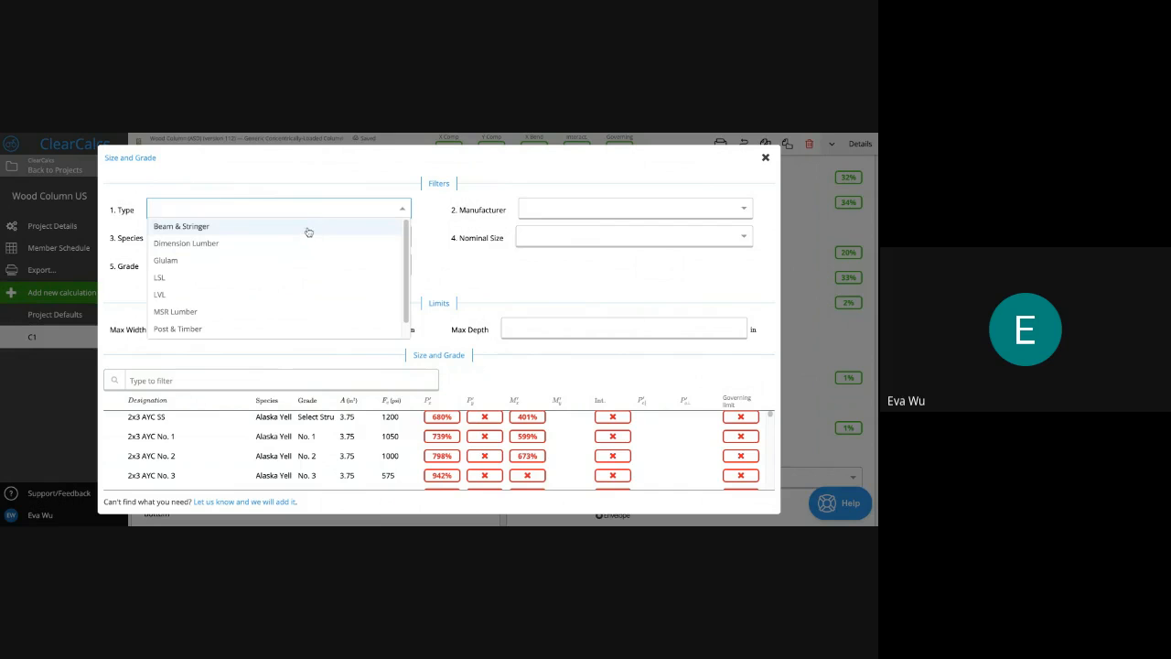
Filter sizes to Dimension Lumber in Hem-Fir and locate the 3x10 H-F rows
left_click(254, 245)
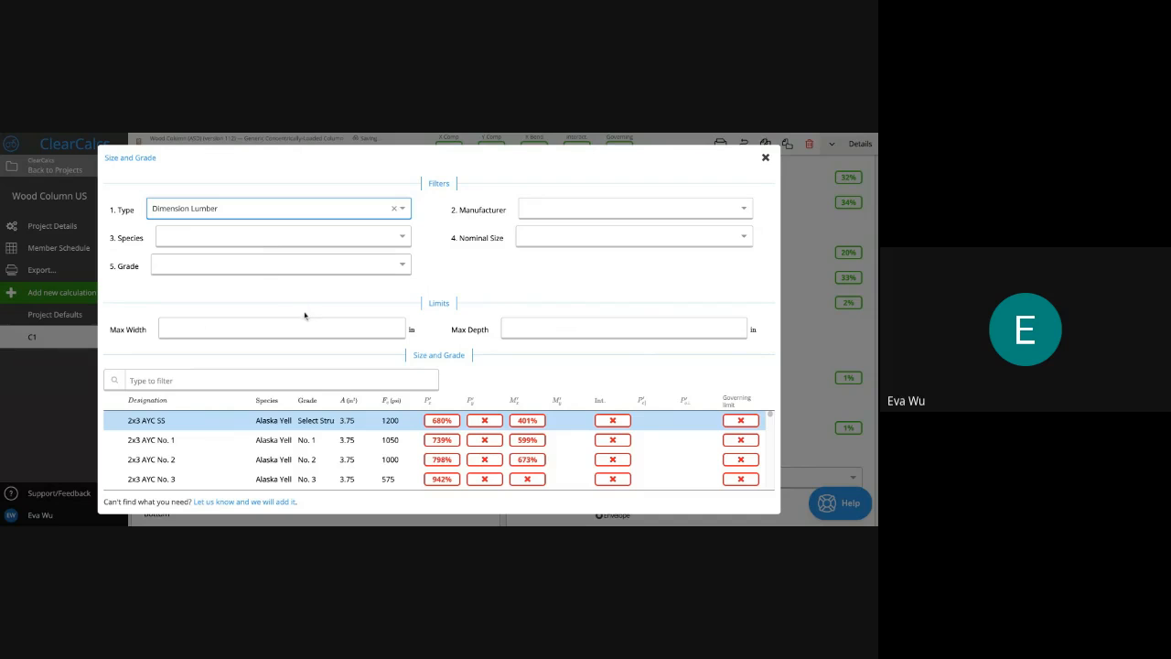
scroll(317, 436, "down", 5)
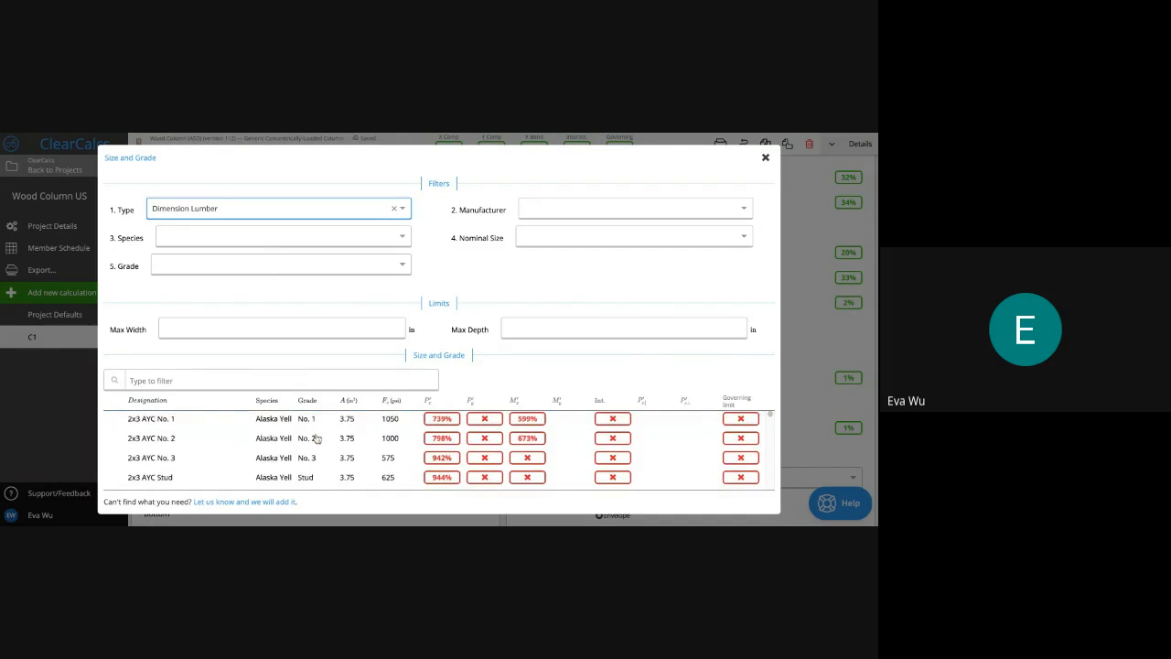
left_click(301, 242)
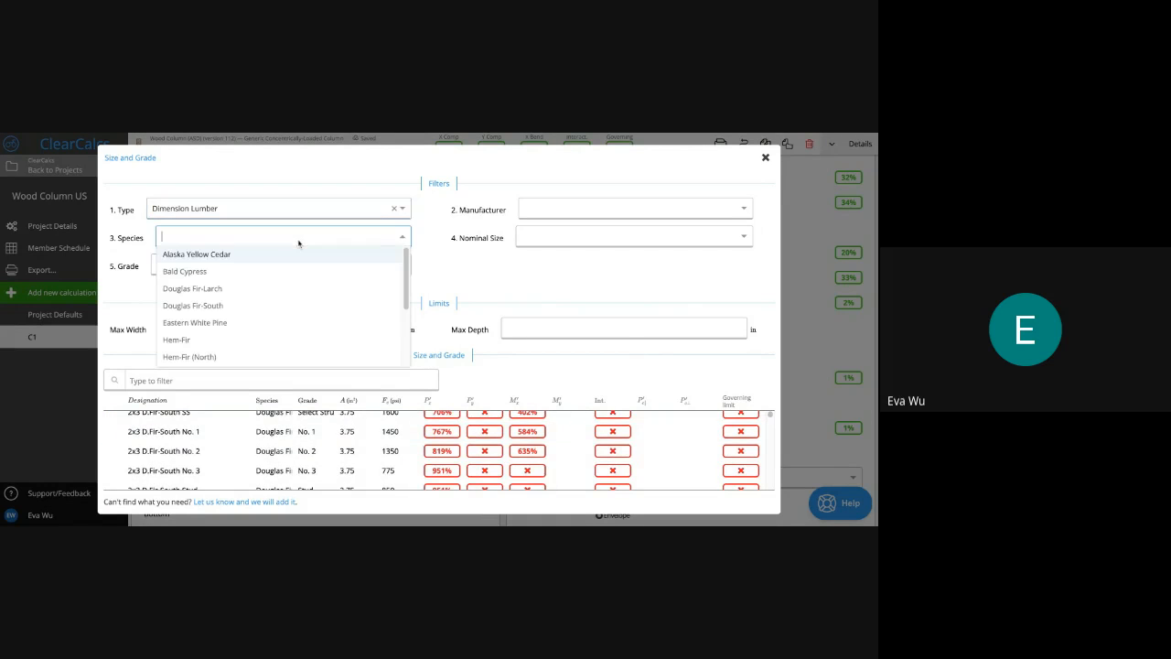
left_click(290, 341)
scroll(298, 453, "down", 4)
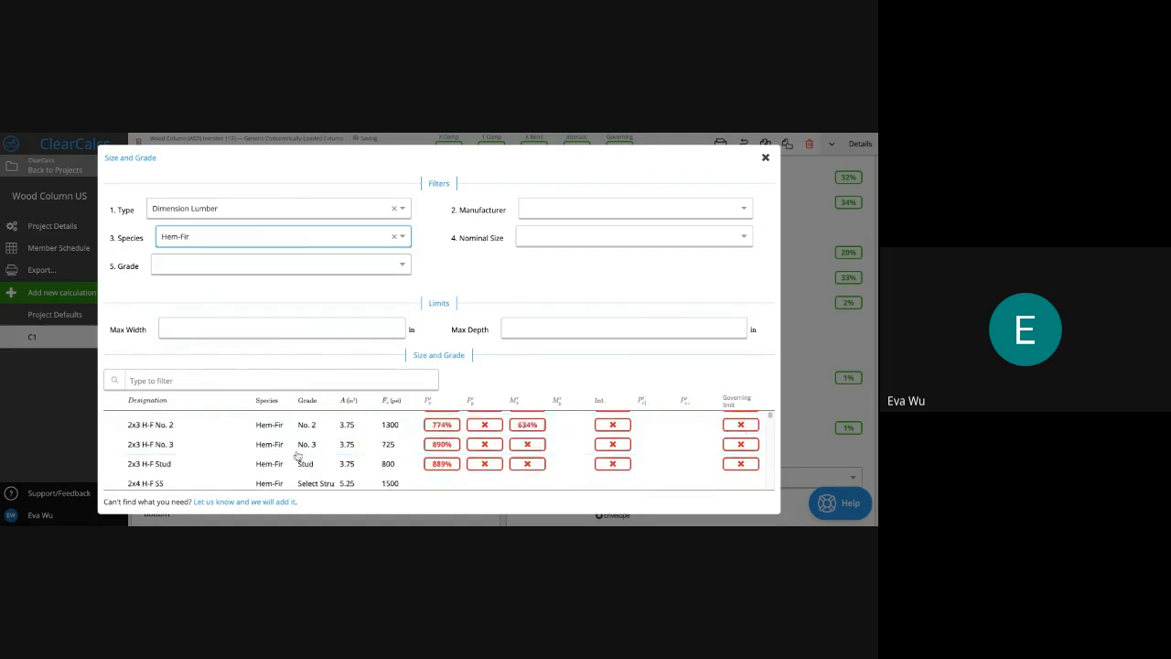
scroll(297, 455, "down", 10)
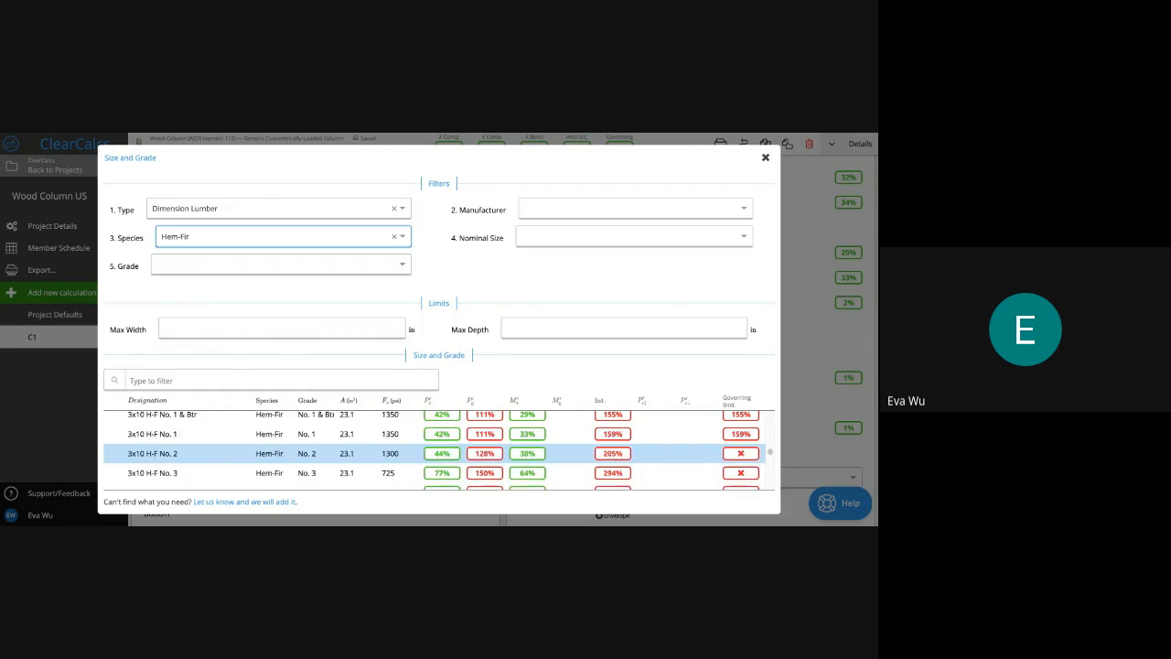
scroll(297, 453, "up", 3)
scroll(297, 448, "down", 5)
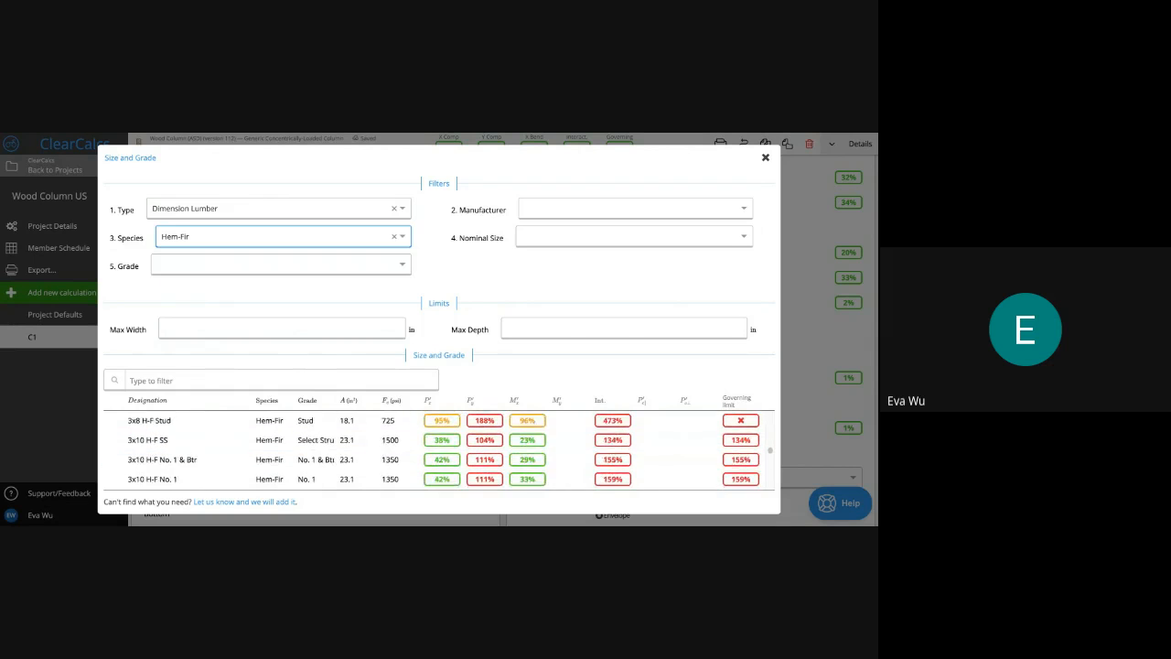
scroll(308, 443, "down", 3)
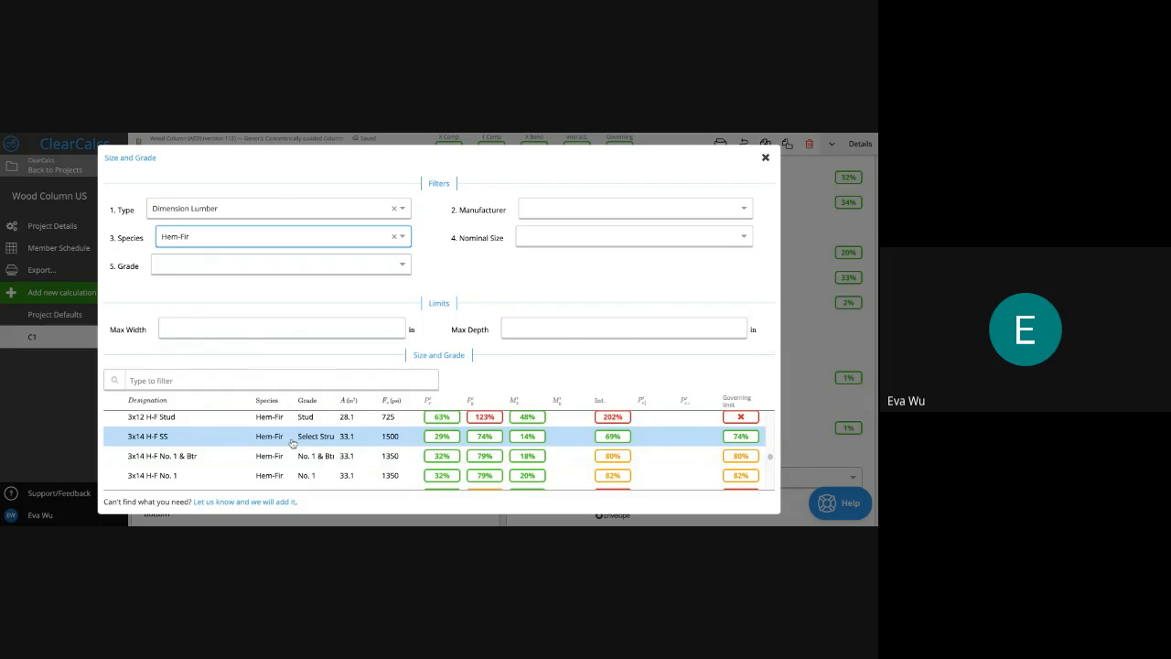
scroll(309, 443, "up", 1)
scroll(439, 450, "up", 3)
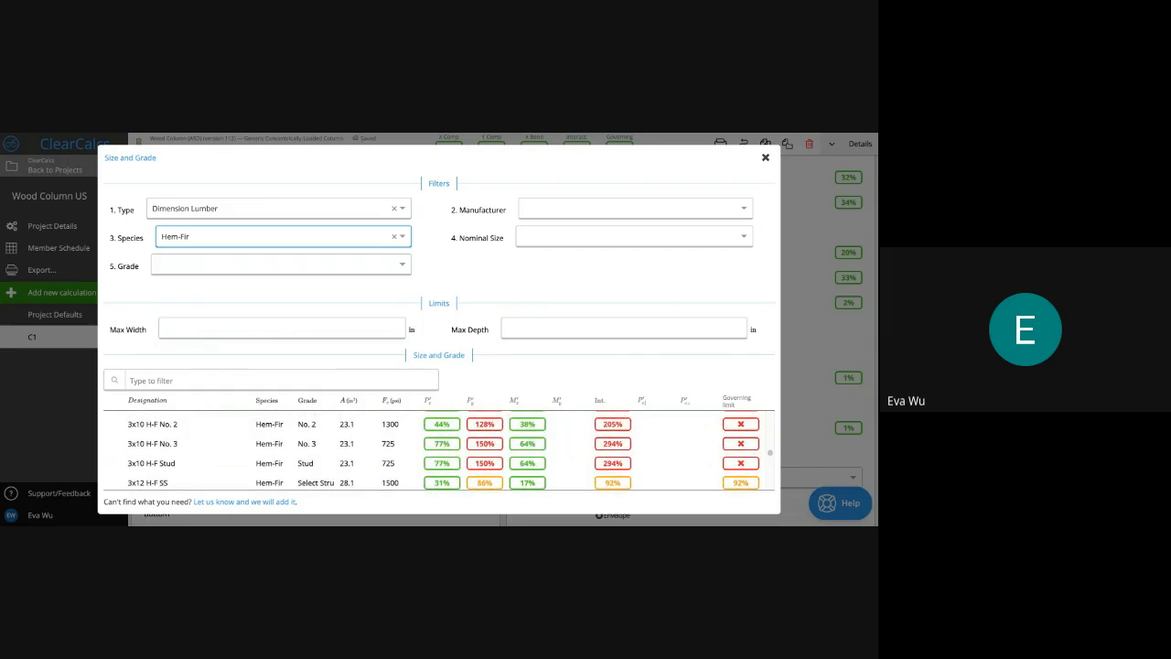
scroll(291, 459, "up", 1)
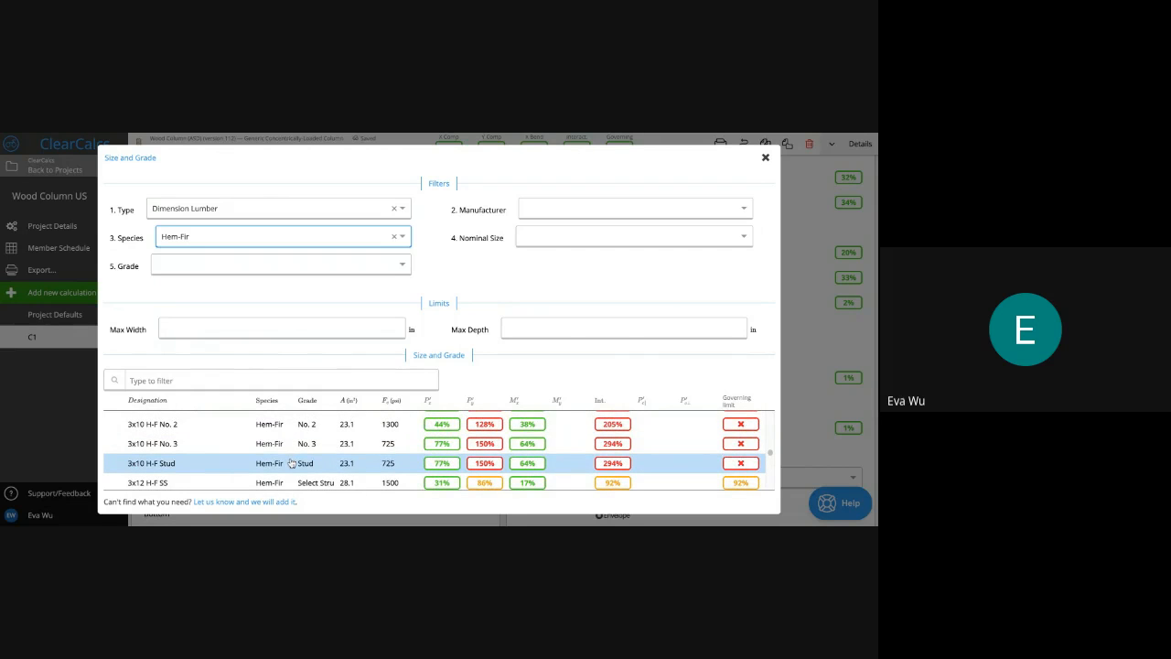
Apply the 3x10 H-F Stud section and set the number of plies to 2
left_click(291, 463)
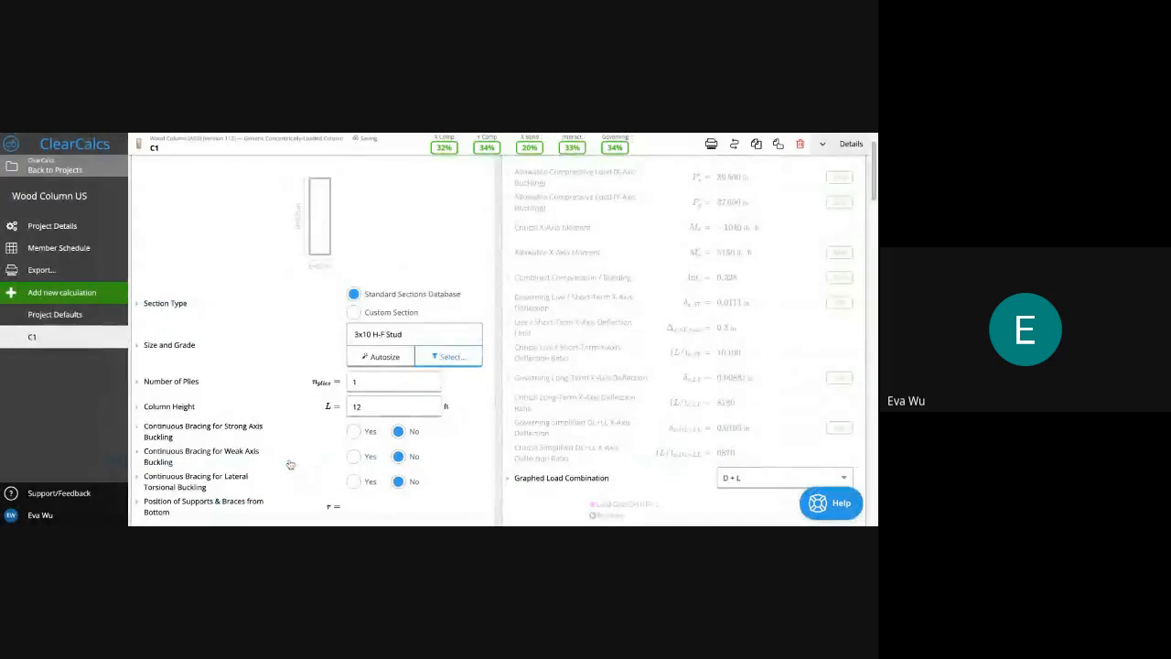
left_click(386, 385)
key("BackSpace")
type("2")
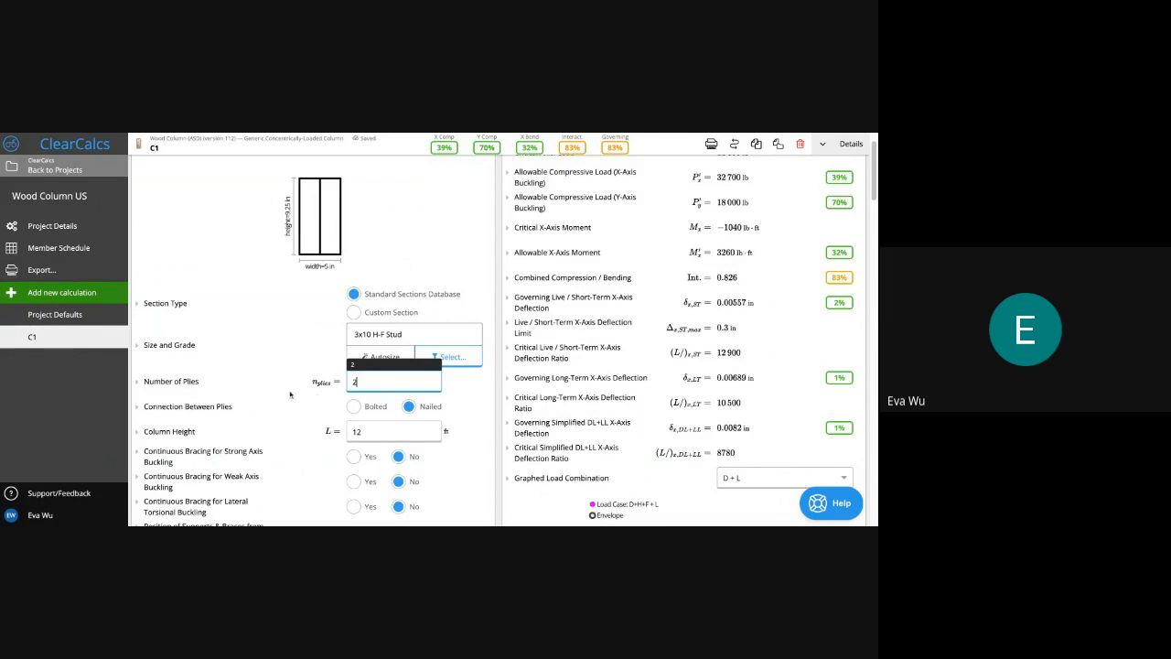
left_click(413, 254)
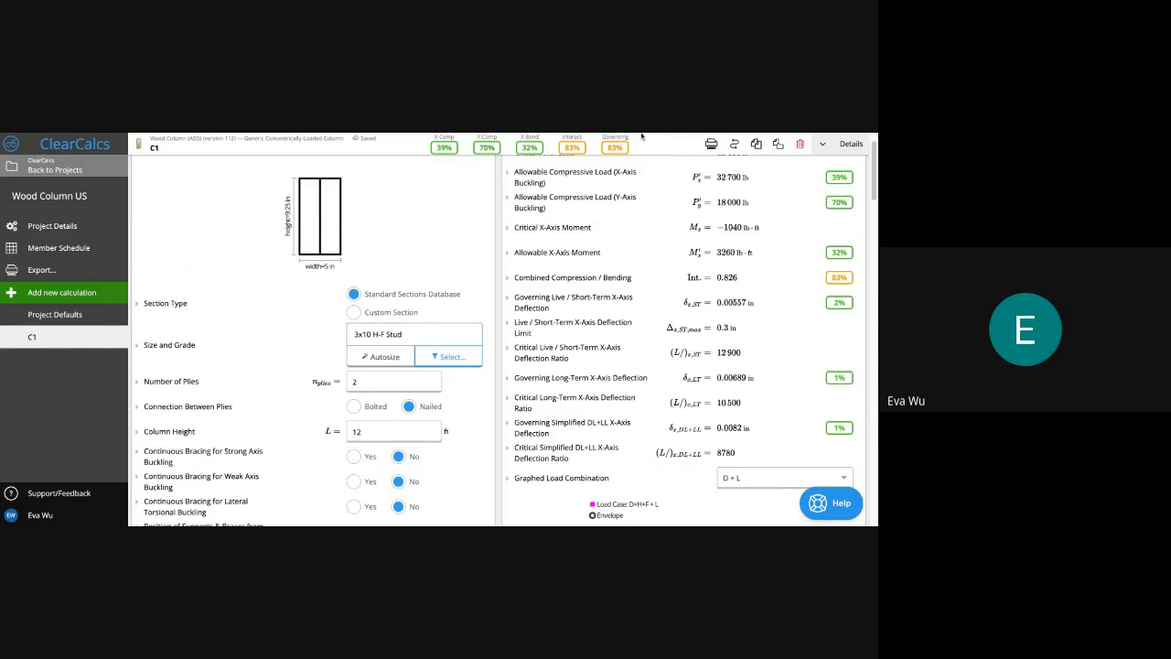
scroll(586, 310, "up", 1)
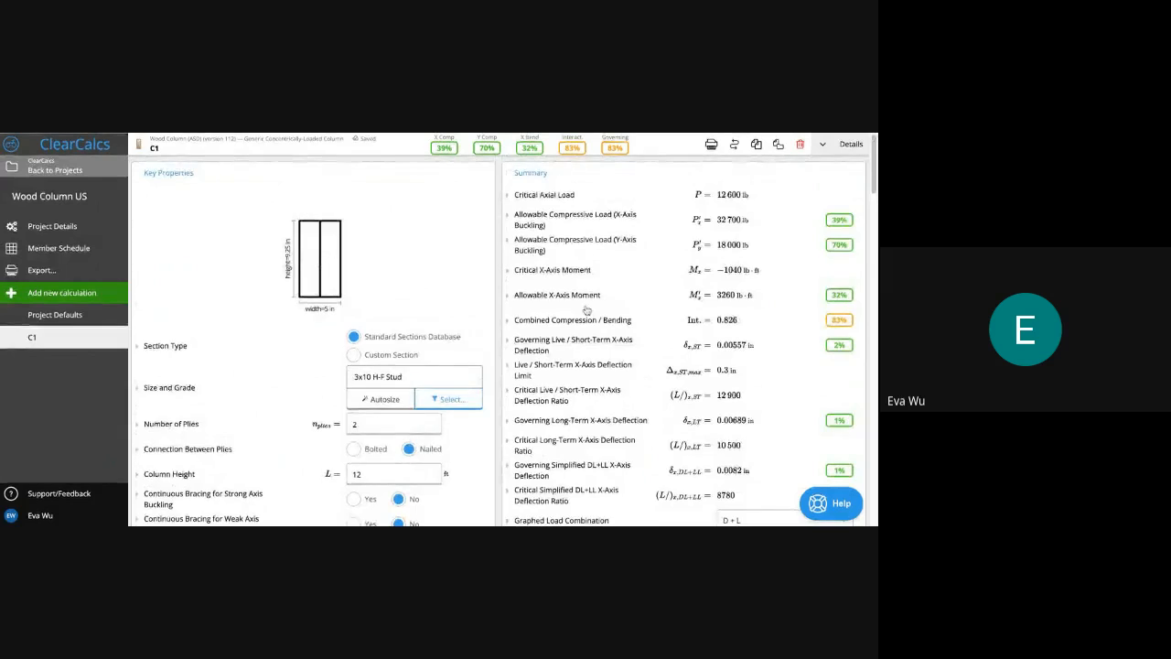
scroll(586, 310, "down", 1)
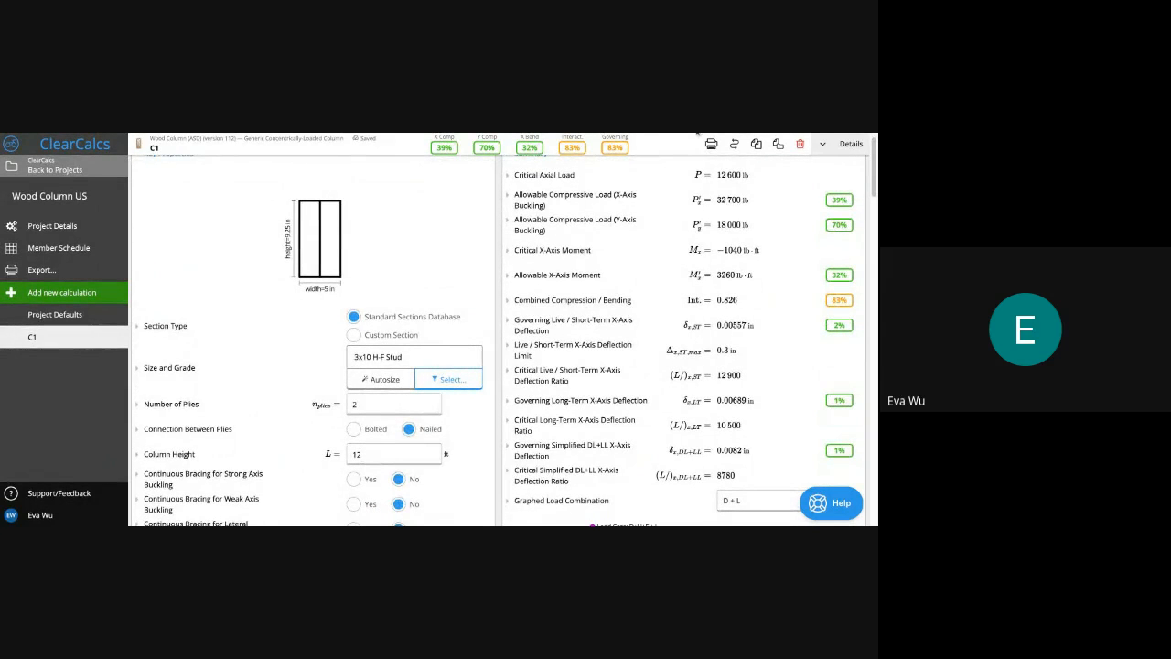